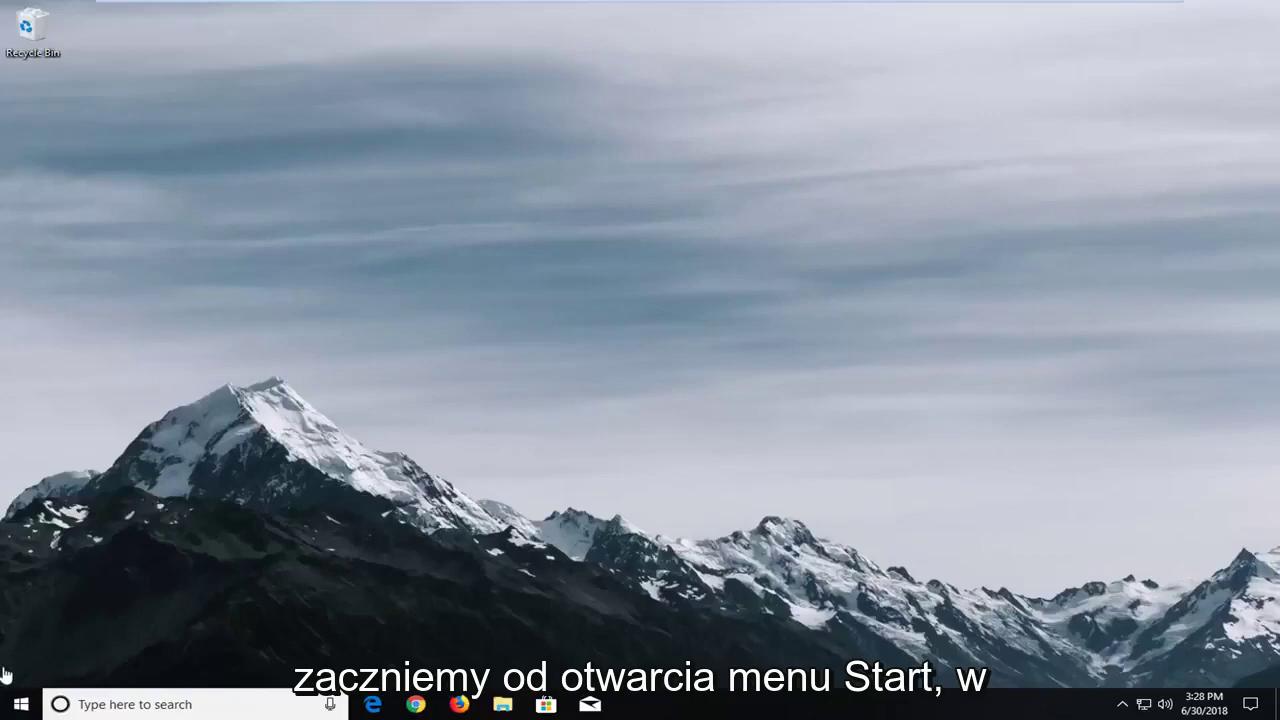
Search the Start menu for 'sound' and open the Sound control panel.
{"action": "left_click", "coordinate": [10, 704]}
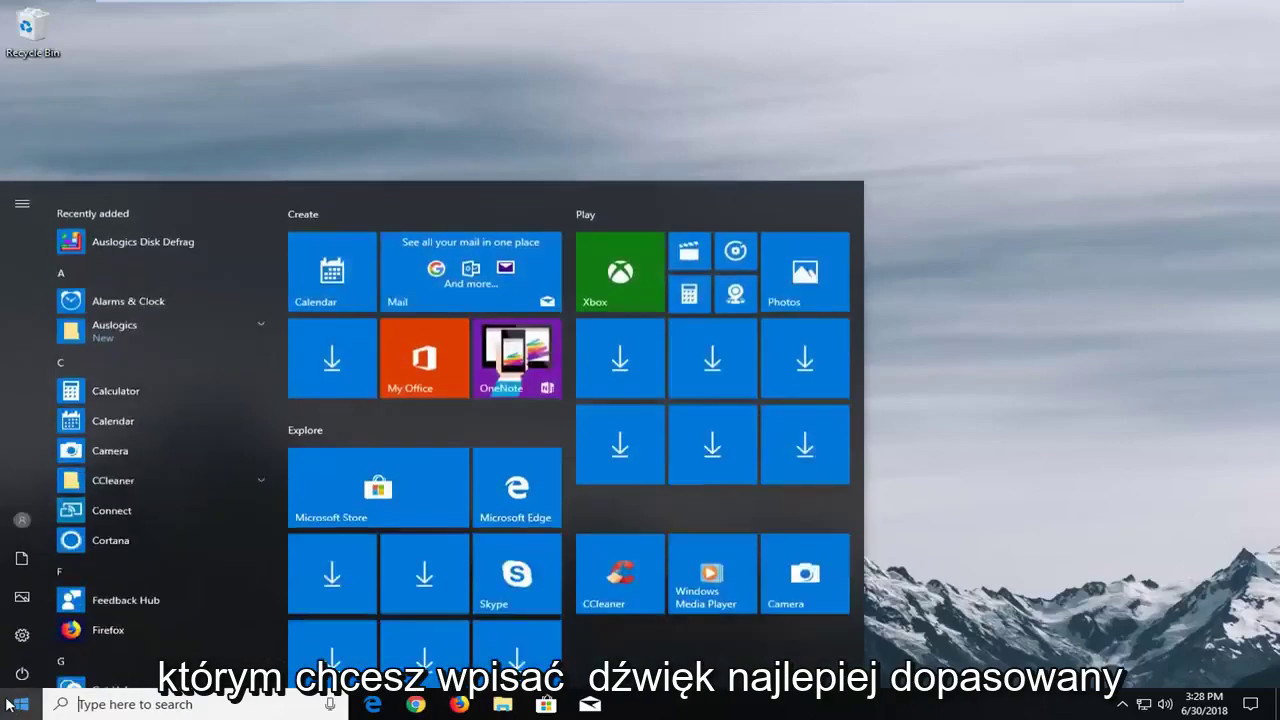
{"action": "type", "text": "sound"}
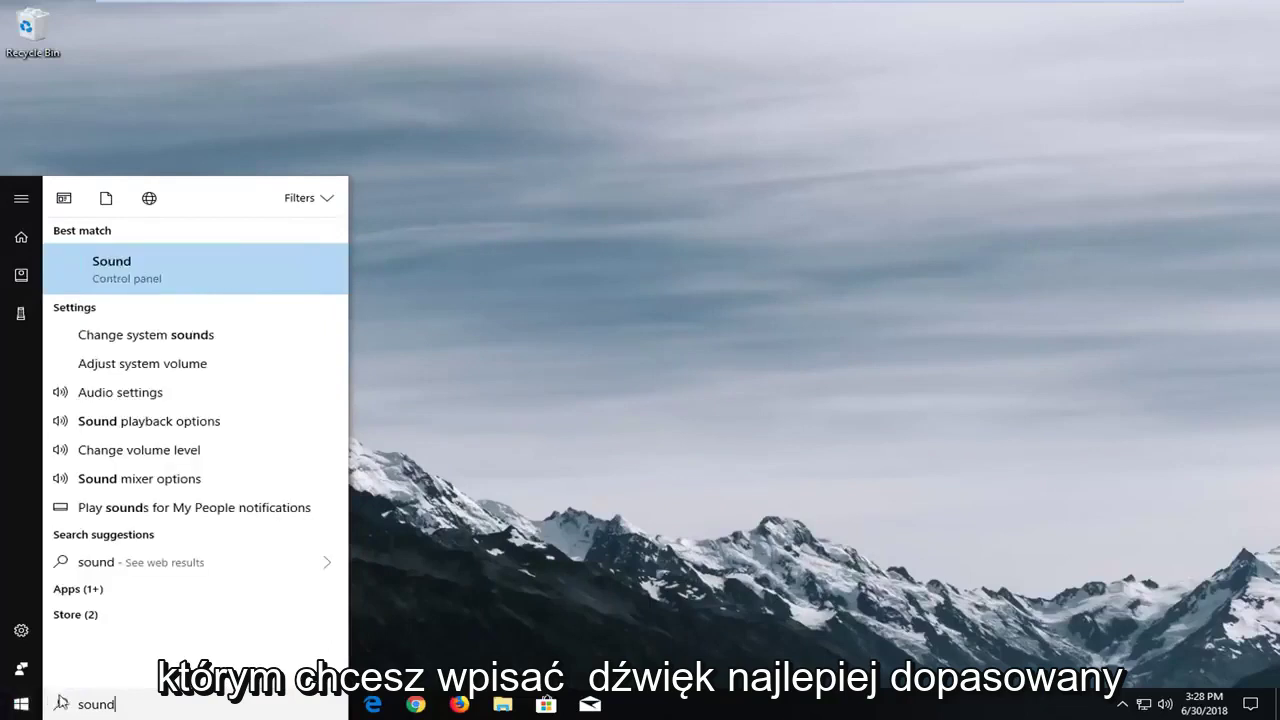
{"action": "left_click", "coordinate": [113, 283]}
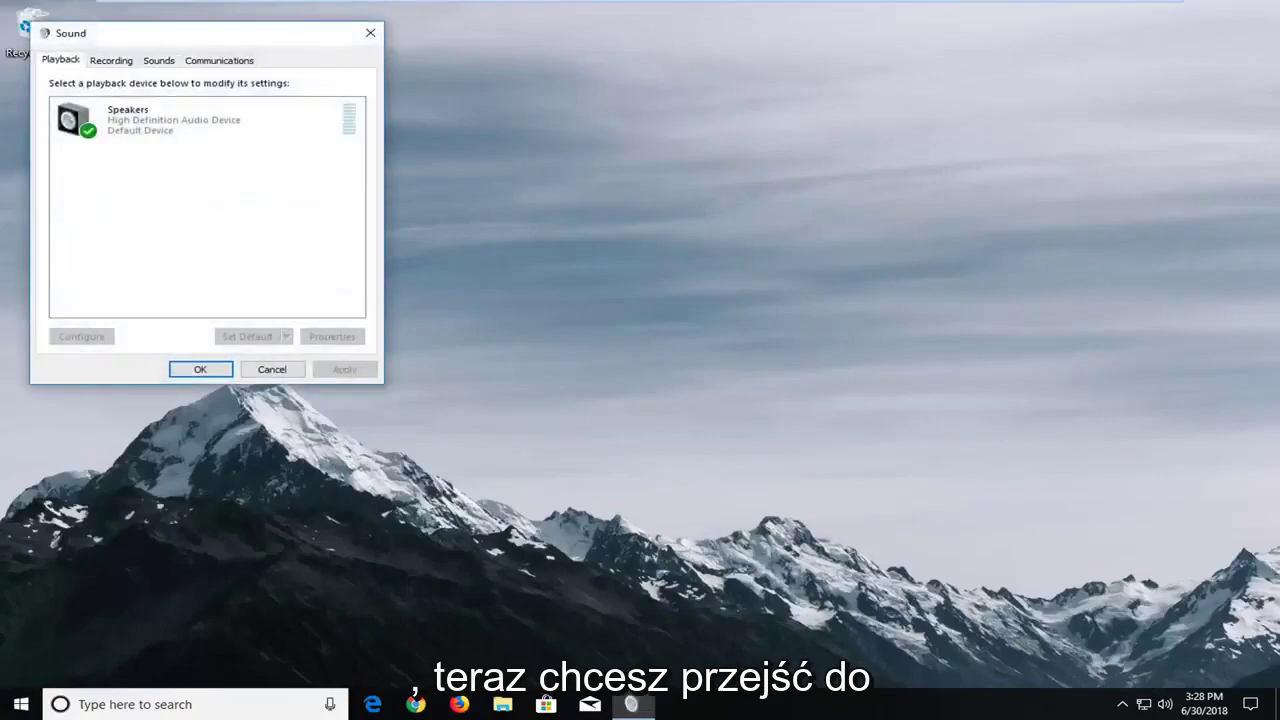
Center the Sound window, confirm disabled and disconnected devices are shown, and select Speakers.
{"action": "left_click_drag", "start_coordinate": [181, 37], "coordinate": [457, 123]}
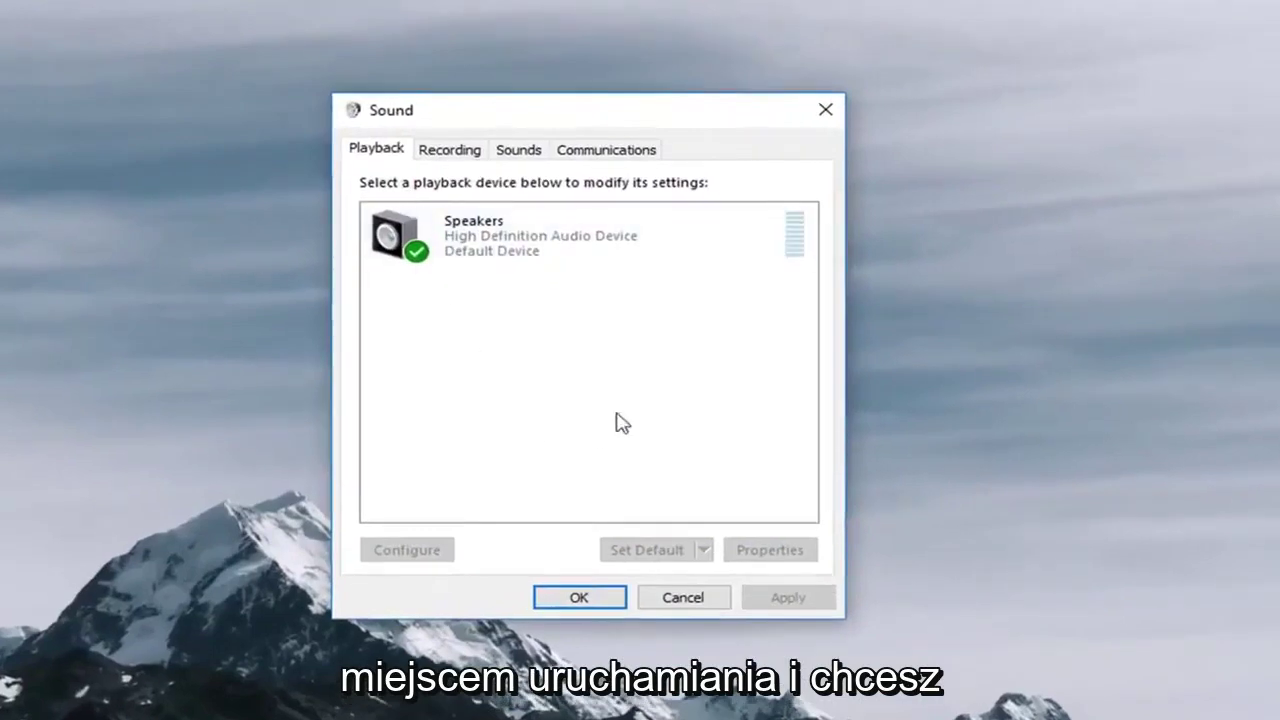
{"action": "right_click", "coordinate": [503, 300]}
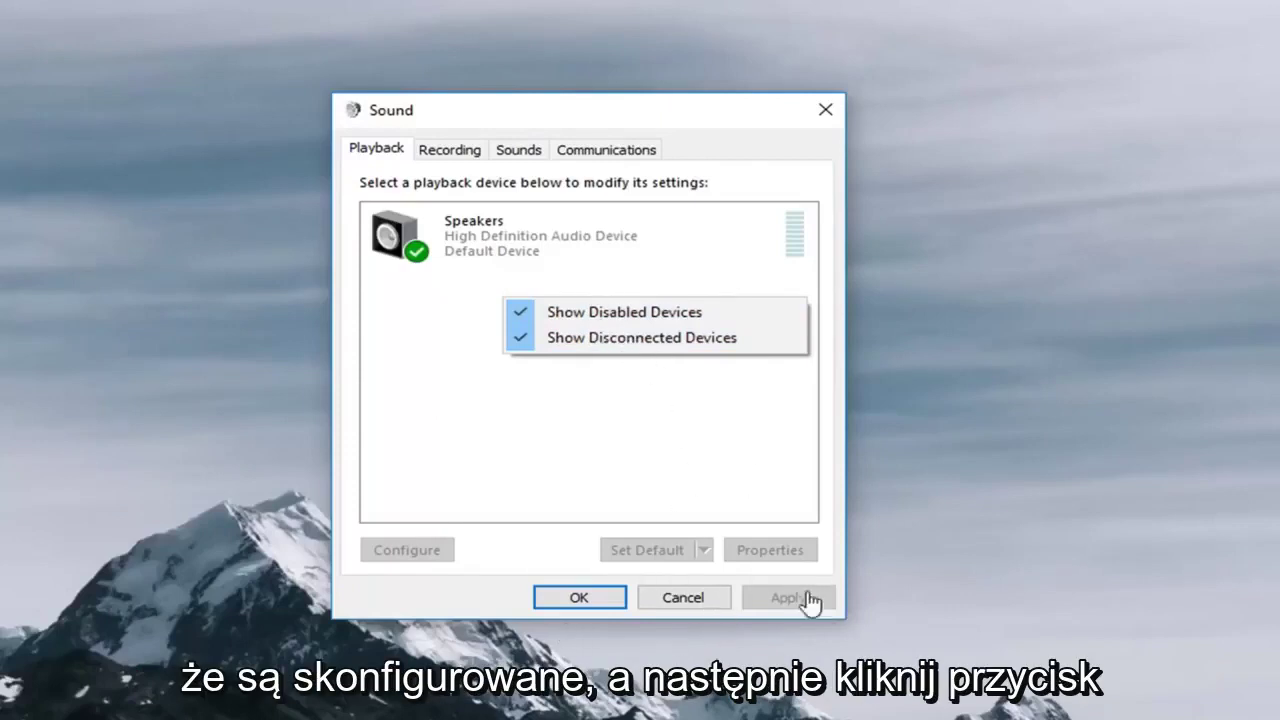
{"action": "left_click", "coordinate": [420, 248]}
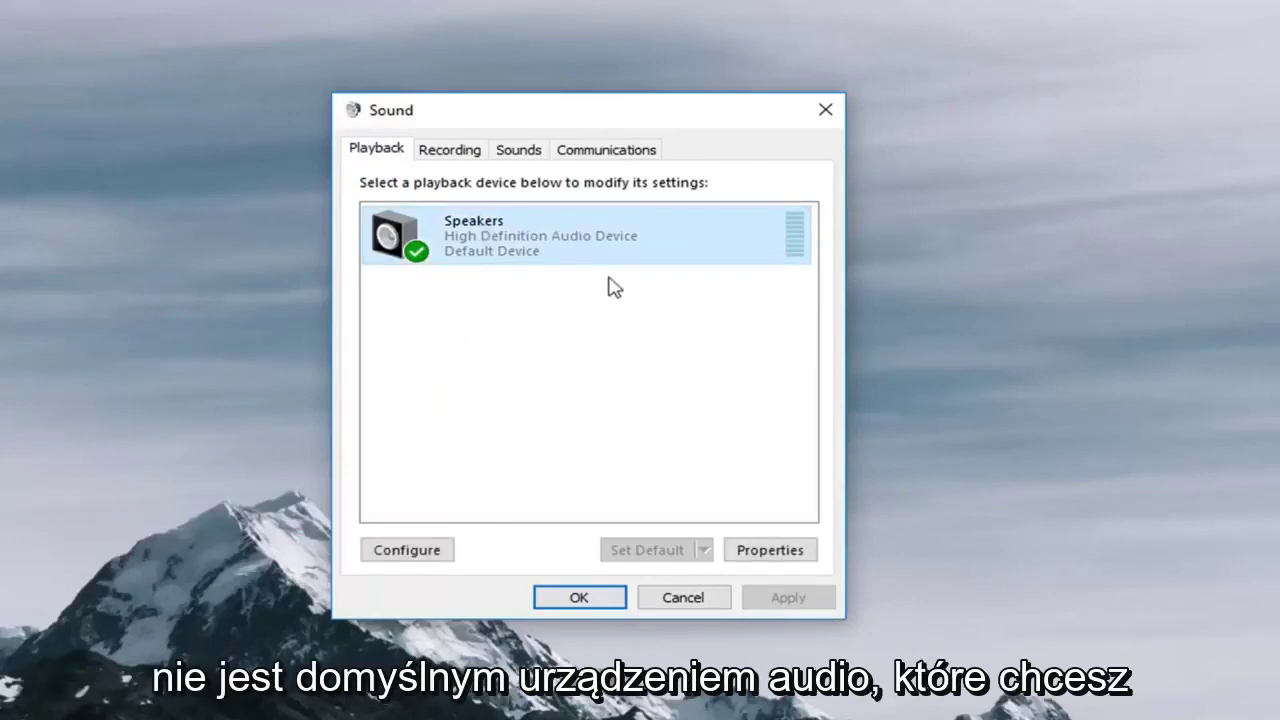
{"action": "left_click", "coordinate": [493, 325]}
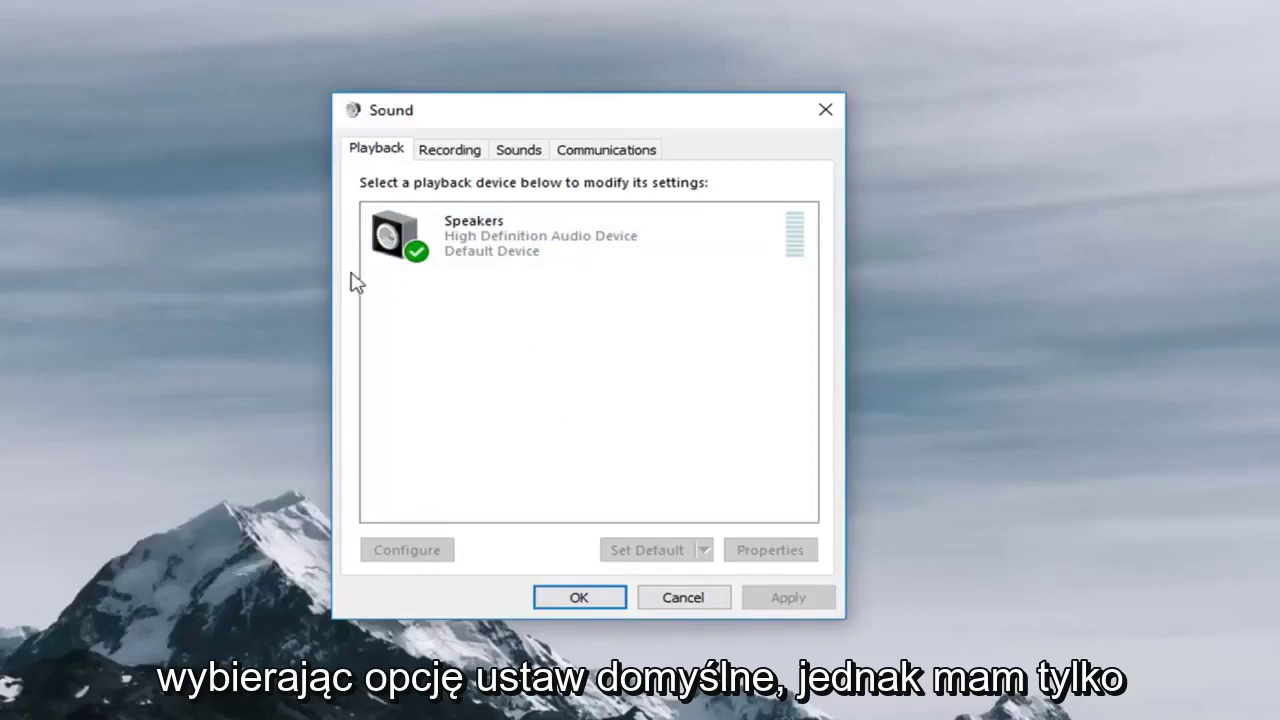
{"action": "left_click", "coordinate": [490, 250]}
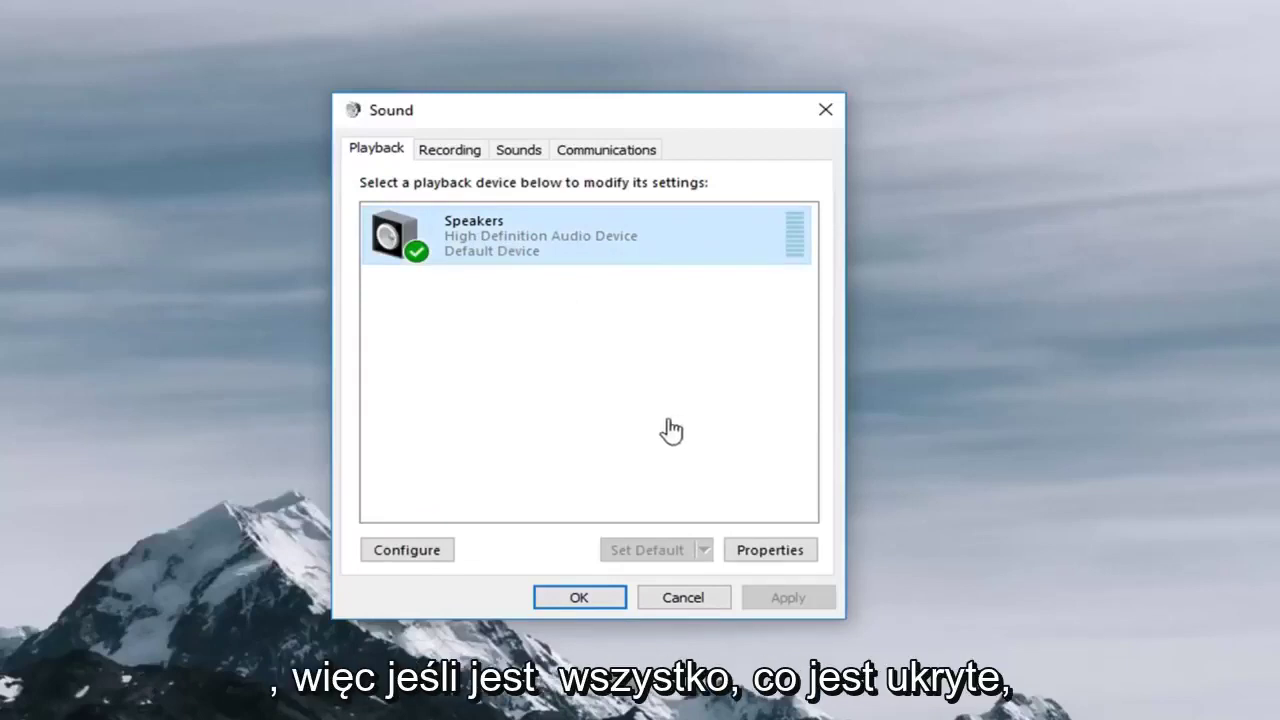
Review the list and Speakers context menus without disabling anything, keeping Speakers as default.
{"action": "right_click", "coordinate": [527, 297]}
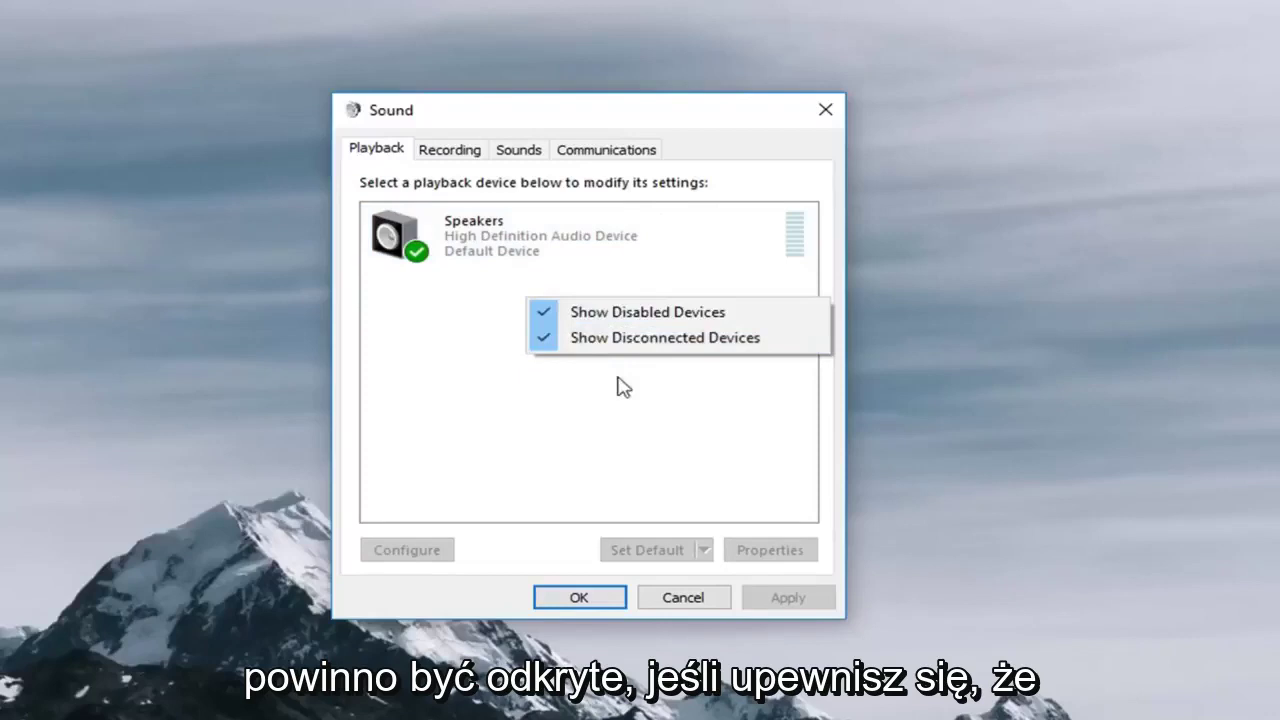
{"action": "left_click", "coordinate": [433, 392]}
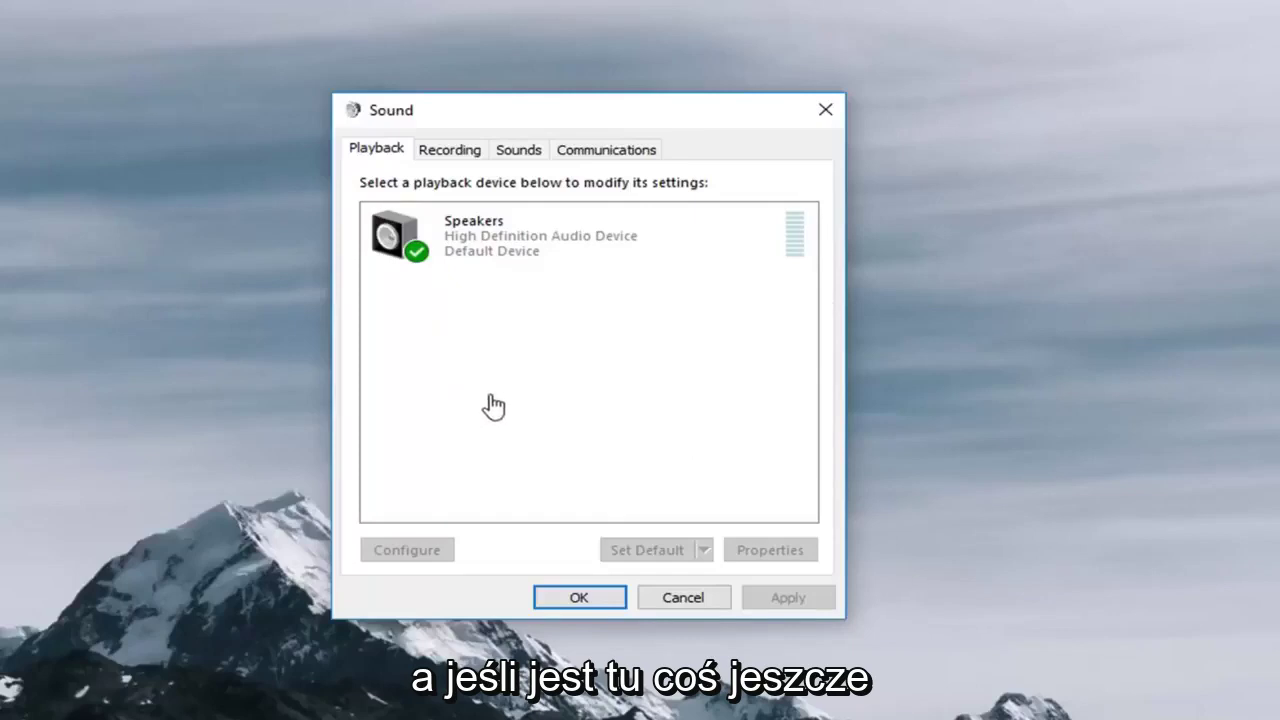
{"action": "right_click", "coordinate": [504, 232]}
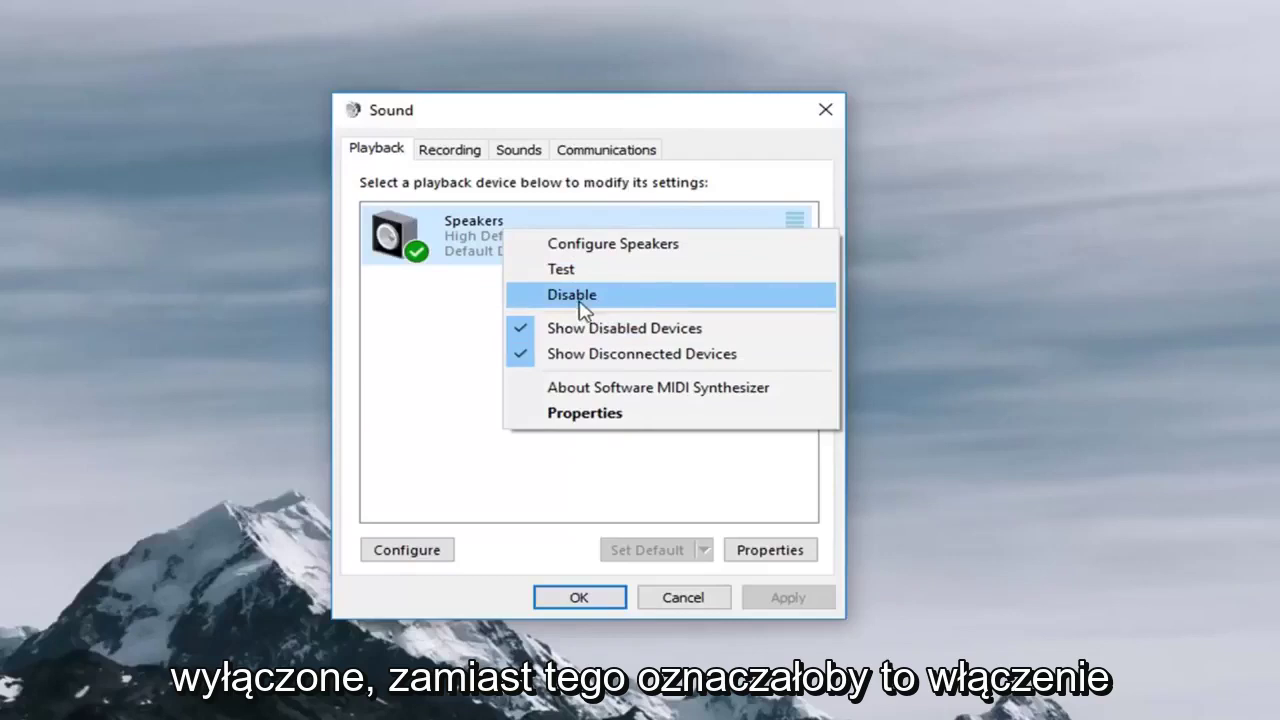
{"action": "left_click", "coordinate": [420, 347]}
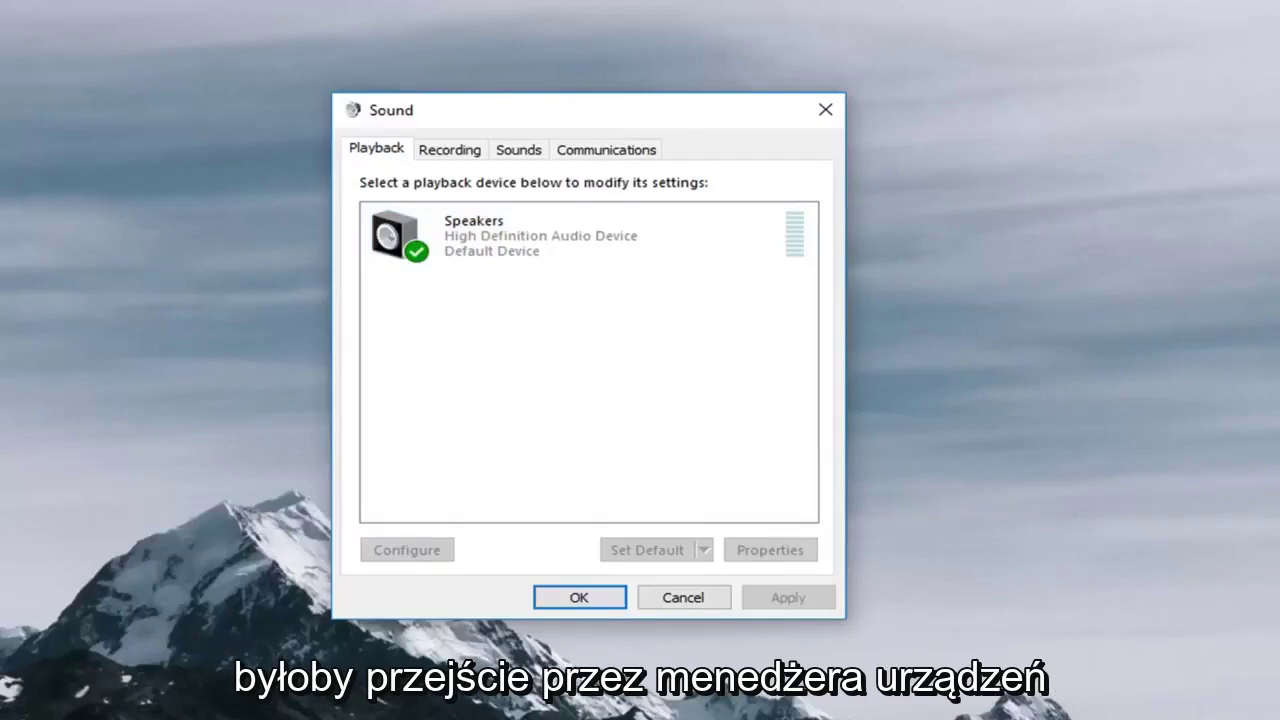
Close the Sound window and launch Device Manager from a 'device manager' Start search.
{"action": "left_click", "coordinate": [825, 110]}
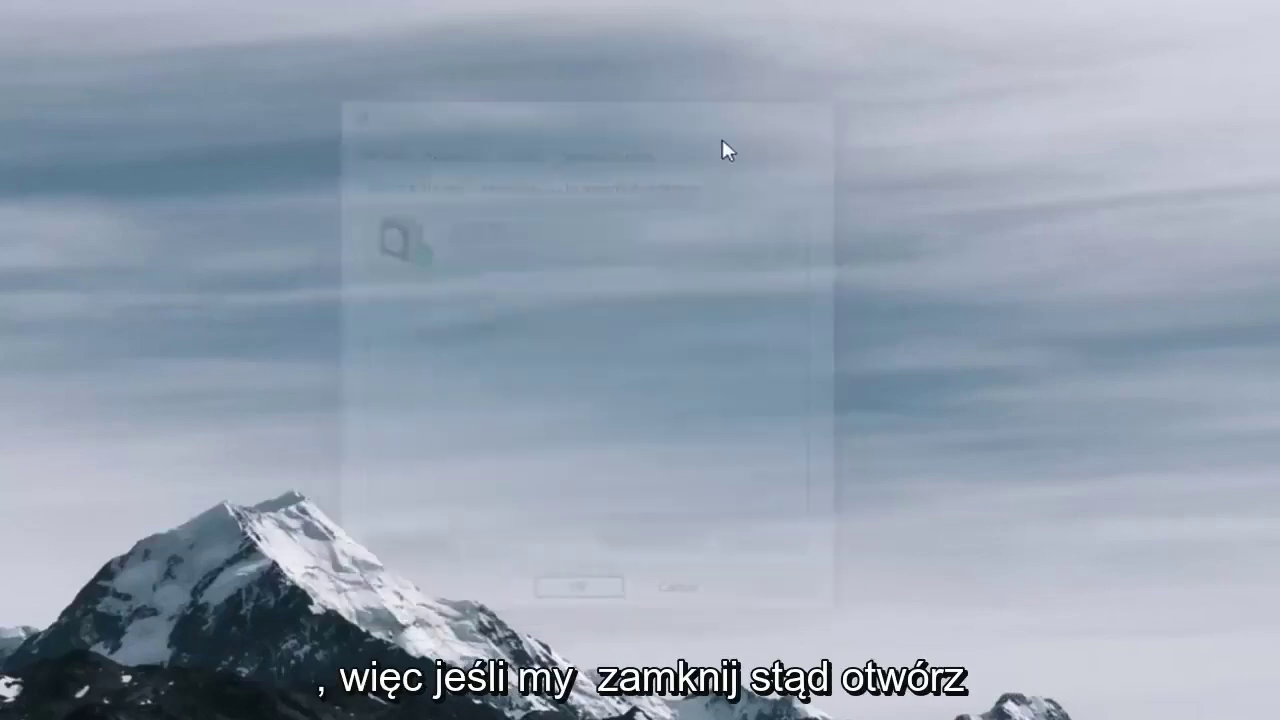
{"action": "left_click", "coordinate": [16, 708]}
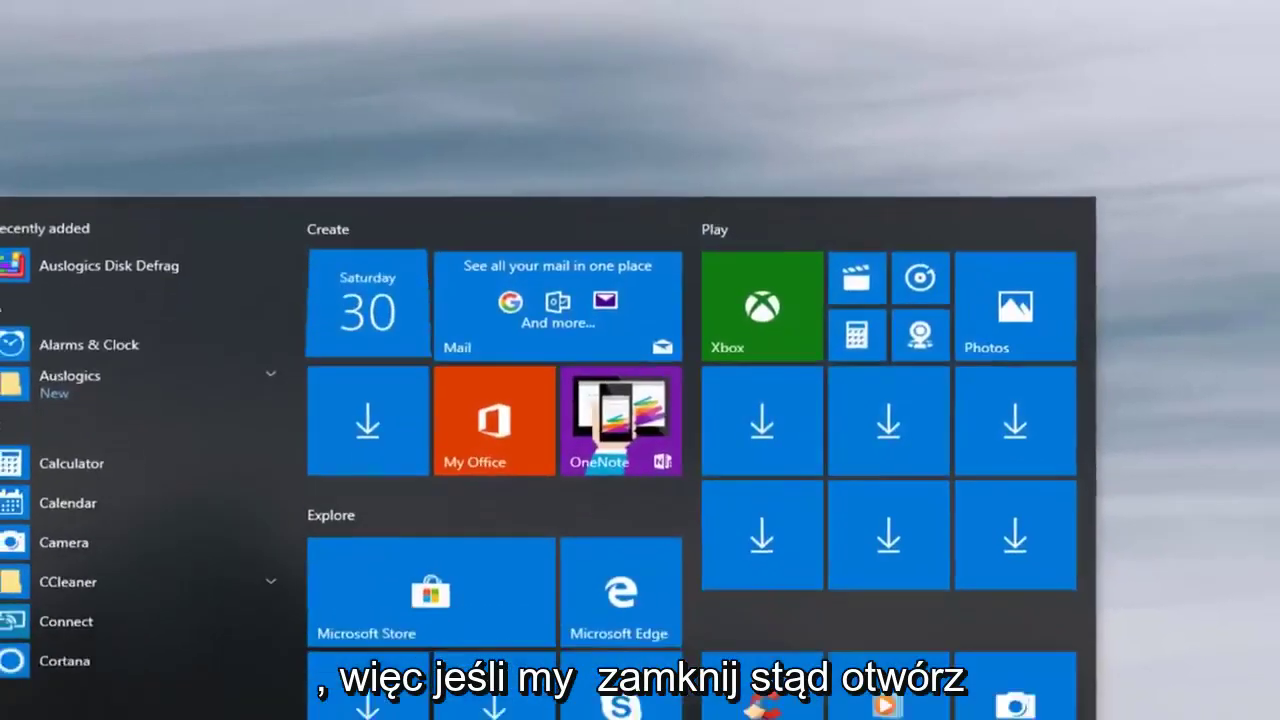
{"action": "type", "text": "device "}
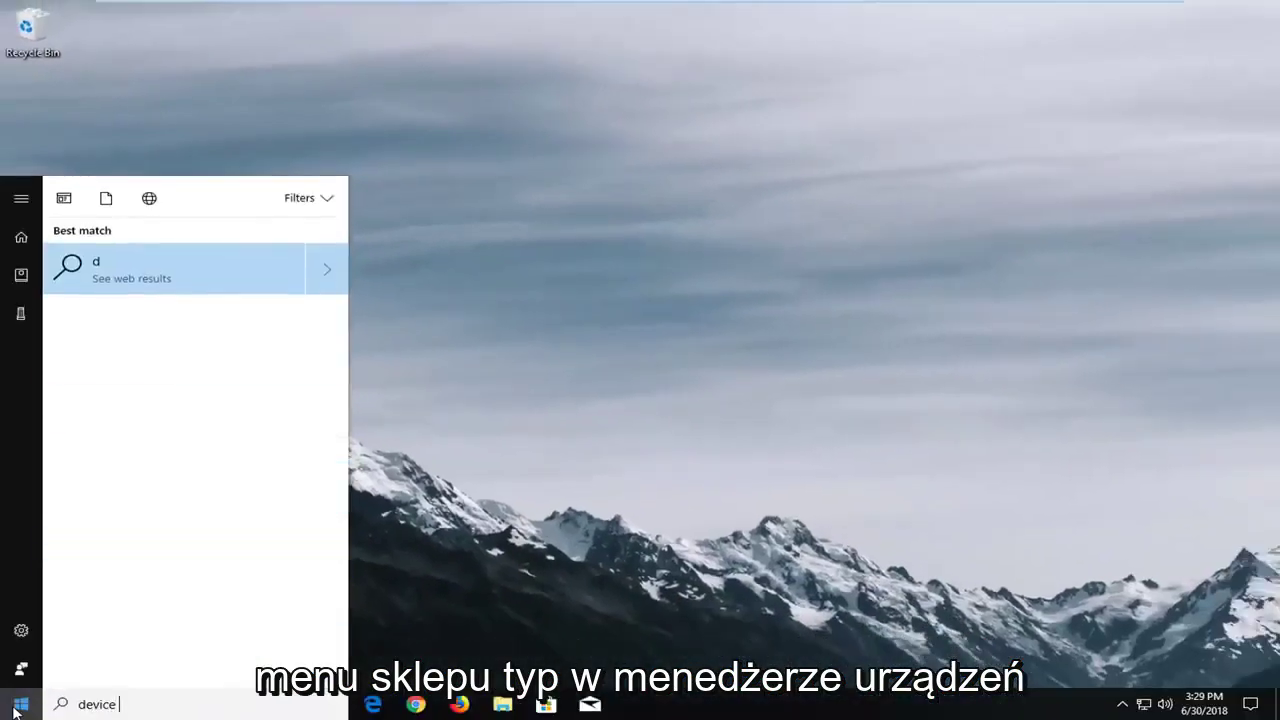
{"action": "type", "text": "manager"}
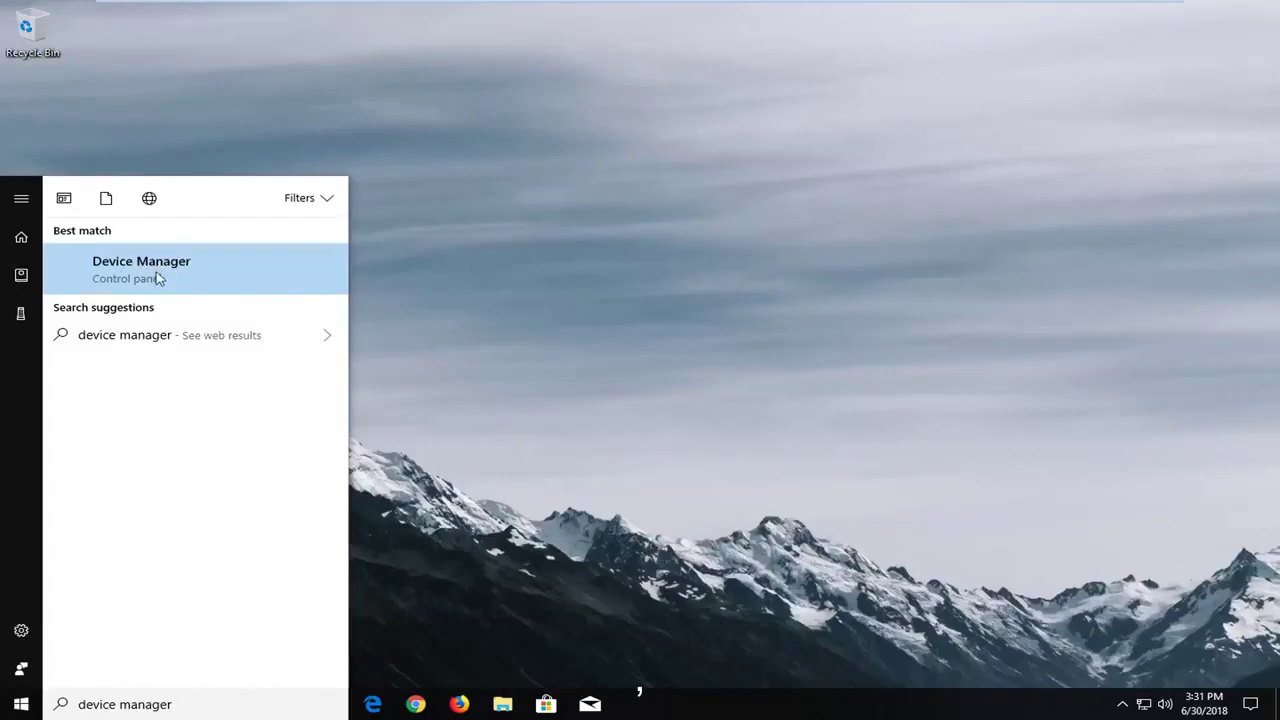
{"action": "left_click", "coordinate": [156, 278]}
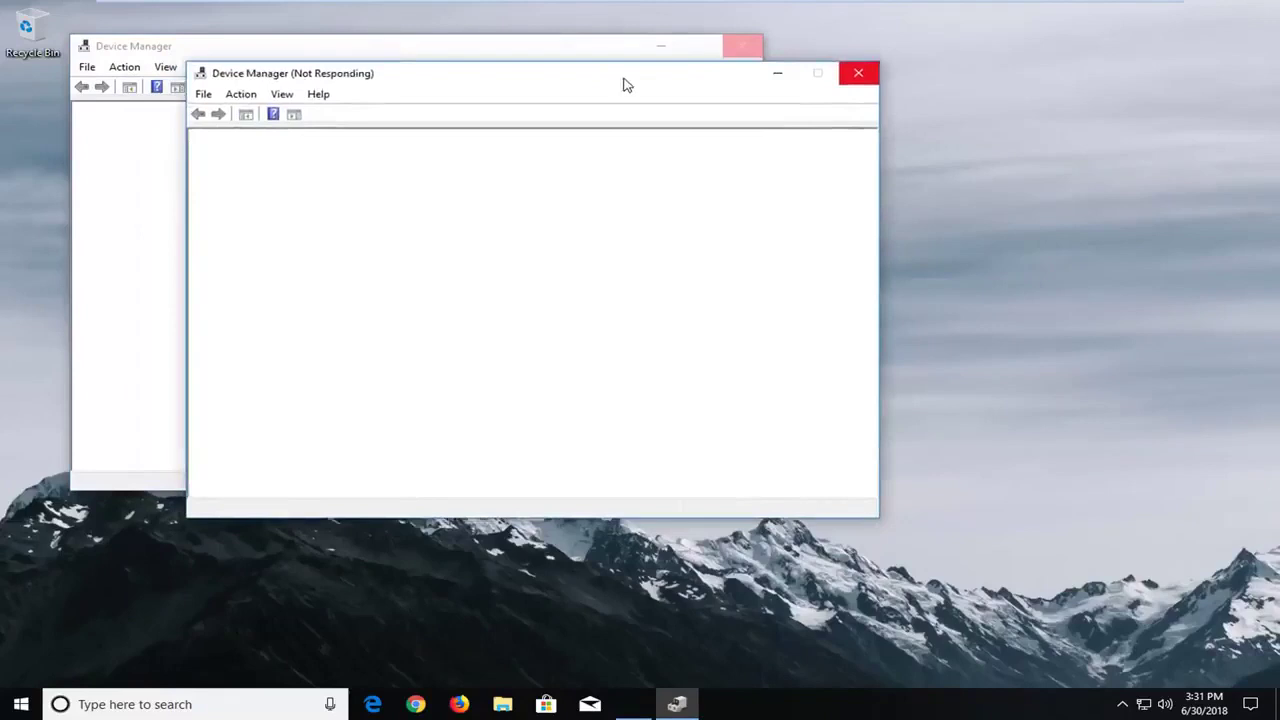
Force-close the frozen duplicate Device Manager window, leaving one window listing hardware categories.
{"action": "left_click_drag", "start_coordinate": [625, 85], "coordinate": [683, 125]}
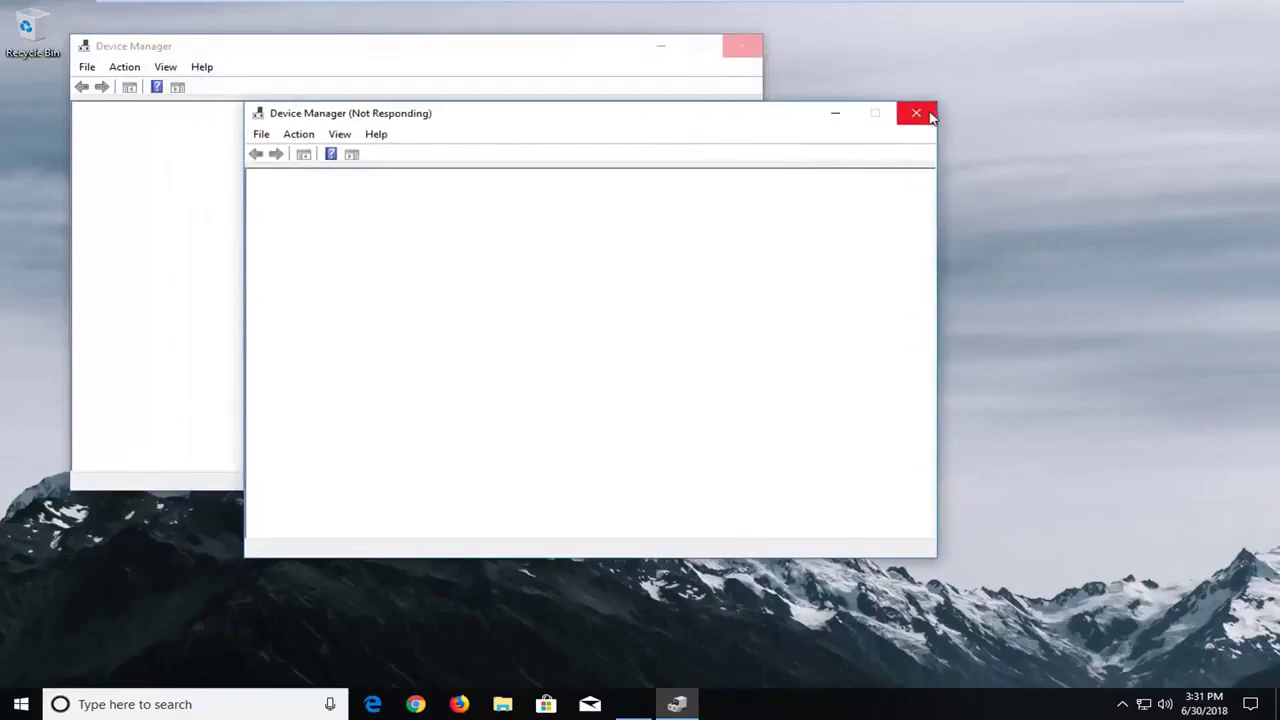
{"action": "left_click_drag", "start_coordinate": [423, 51], "coordinate": [634, 117]}
{"action": "left_click", "coordinate": [564, 366]}
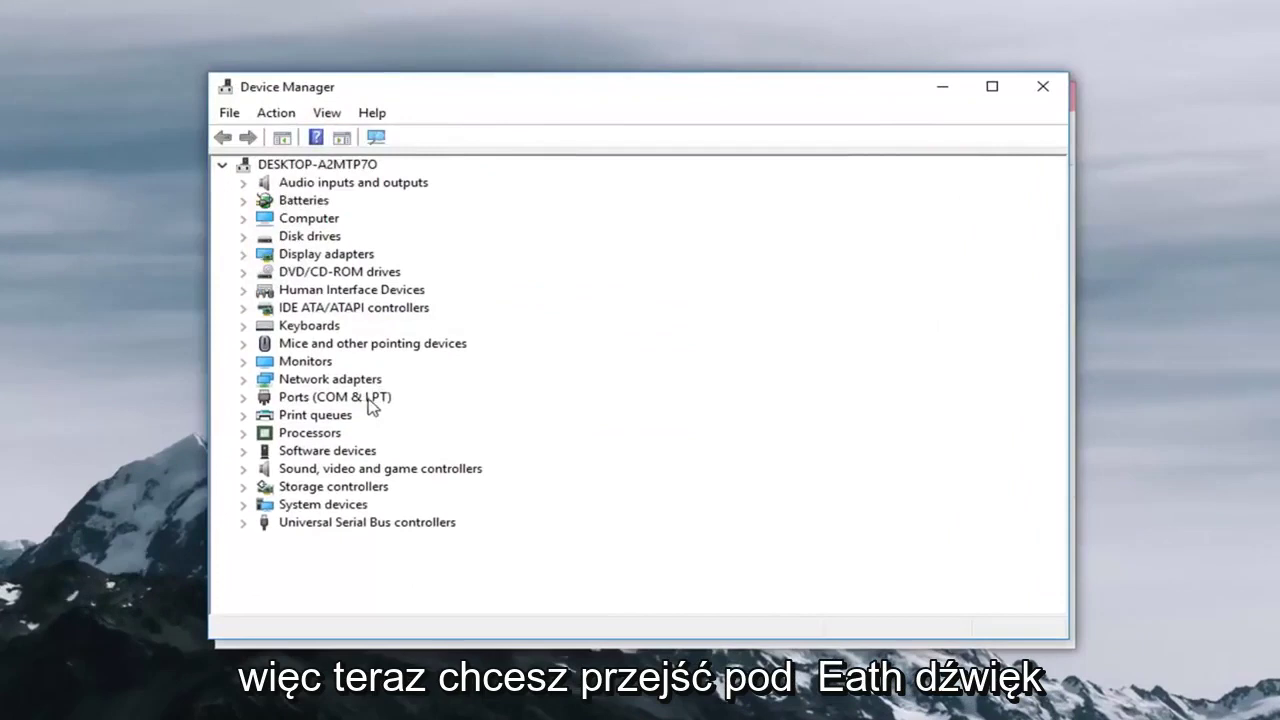
Expand 'Sound, video and game controllers' and bring up High Definition Audio Device's options.
{"action": "left_click", "coordinate": [250, 470]}
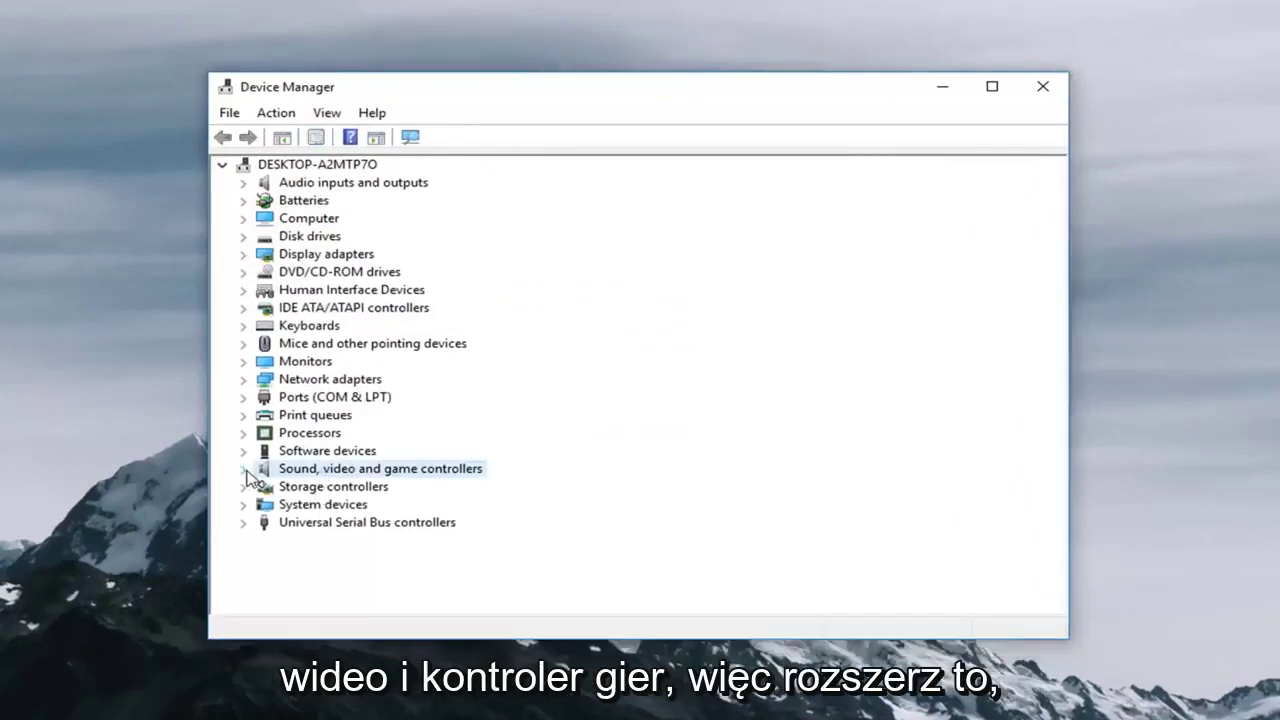
{"action": "left_click", "coordinate": [244, 469]}
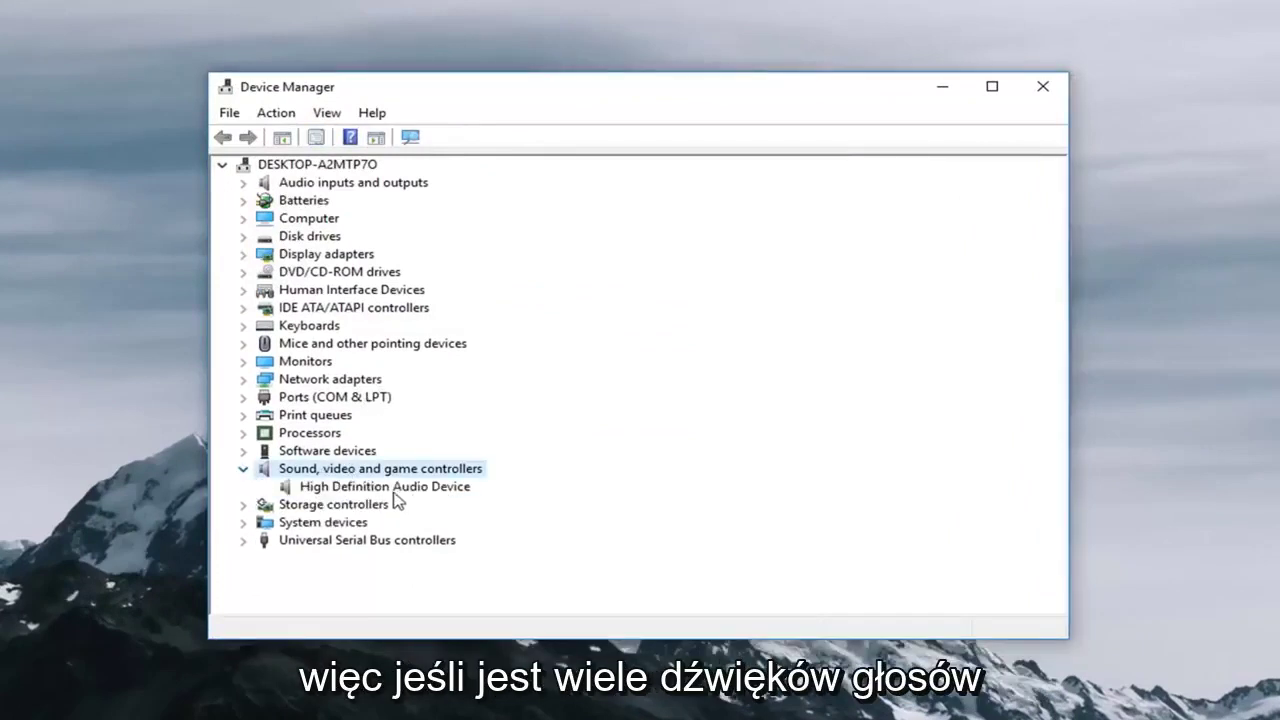
{"action": "left_click", "coordinate": [396, 490]}
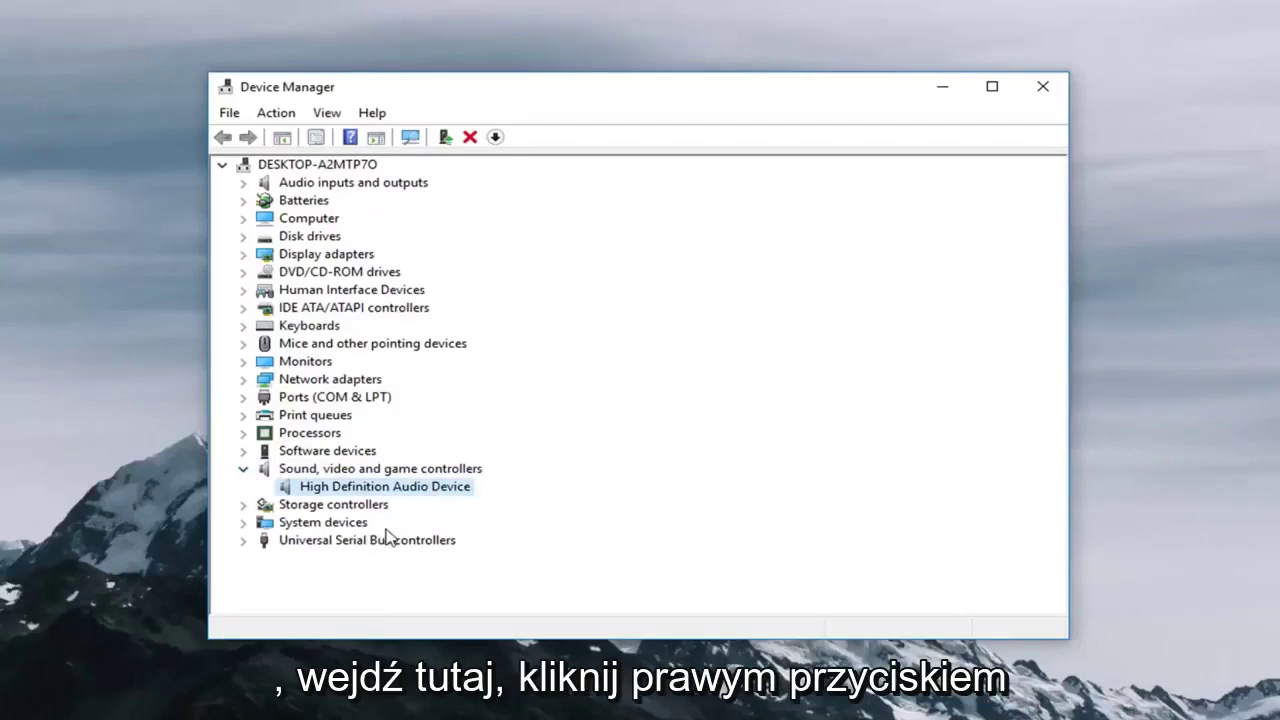
{"action": "right_click", "coordinate": [372, 489]}
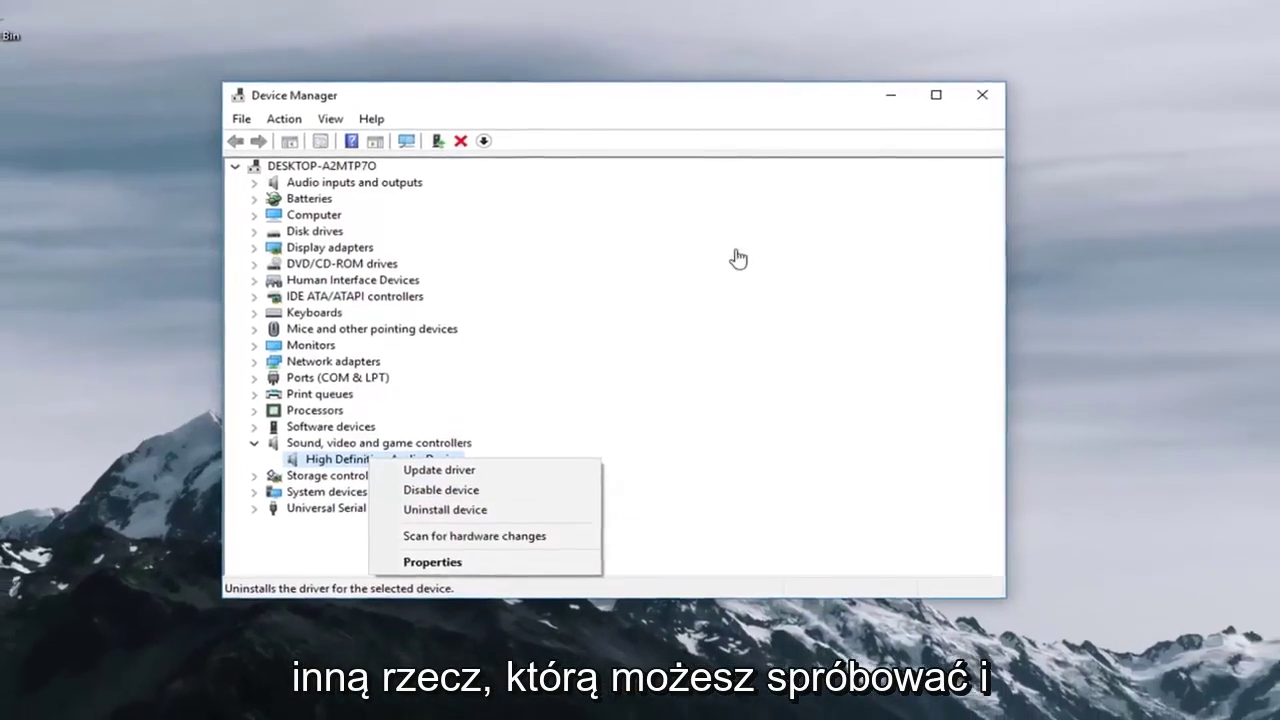
Minimize Device Manager and run Command Prompt as administrator from a 'cmd' Start search.
{"action": "left_click", "coordinate": [868, 99]}
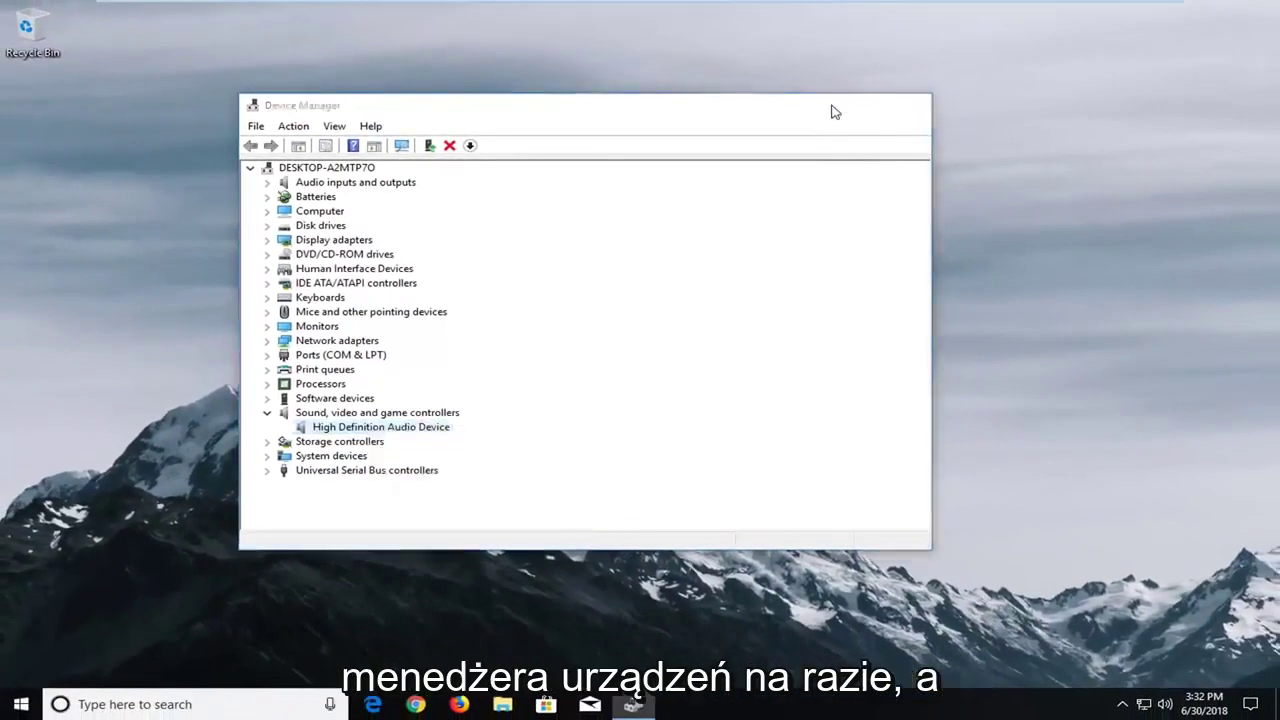
{"action": "left_click", "coordinate": [868, 99]}
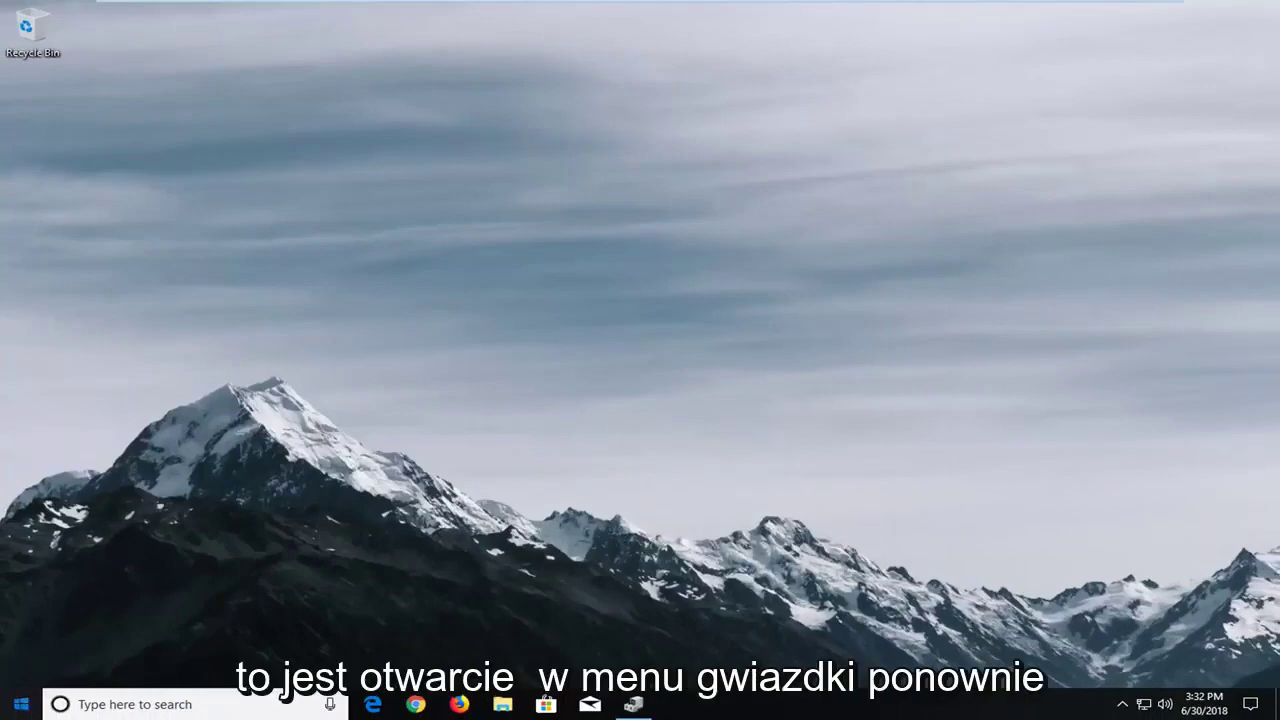
{"action": "left_click", "coordinate": [20, 704]}
{"action": "type", "text": "cmd"}
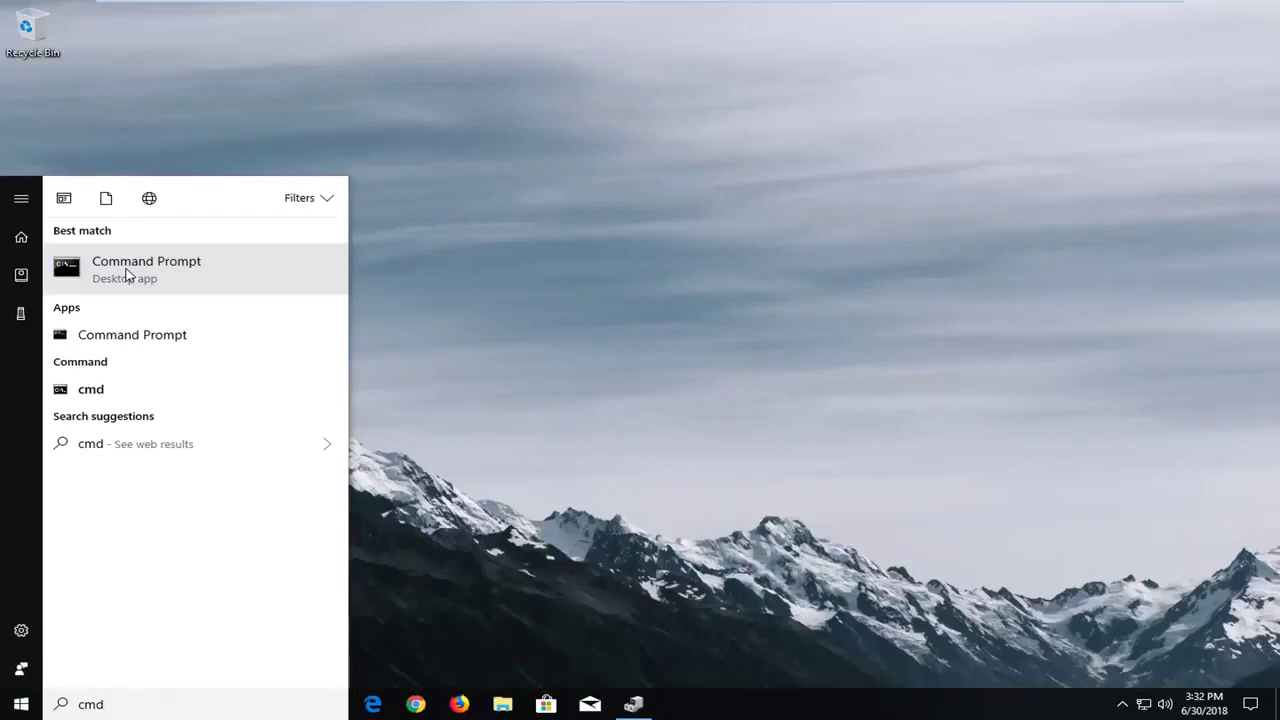
{"action": "right_click", "coordinate": [127, 275]}
{"action": "left_click", "coordinate": [175, 286]}
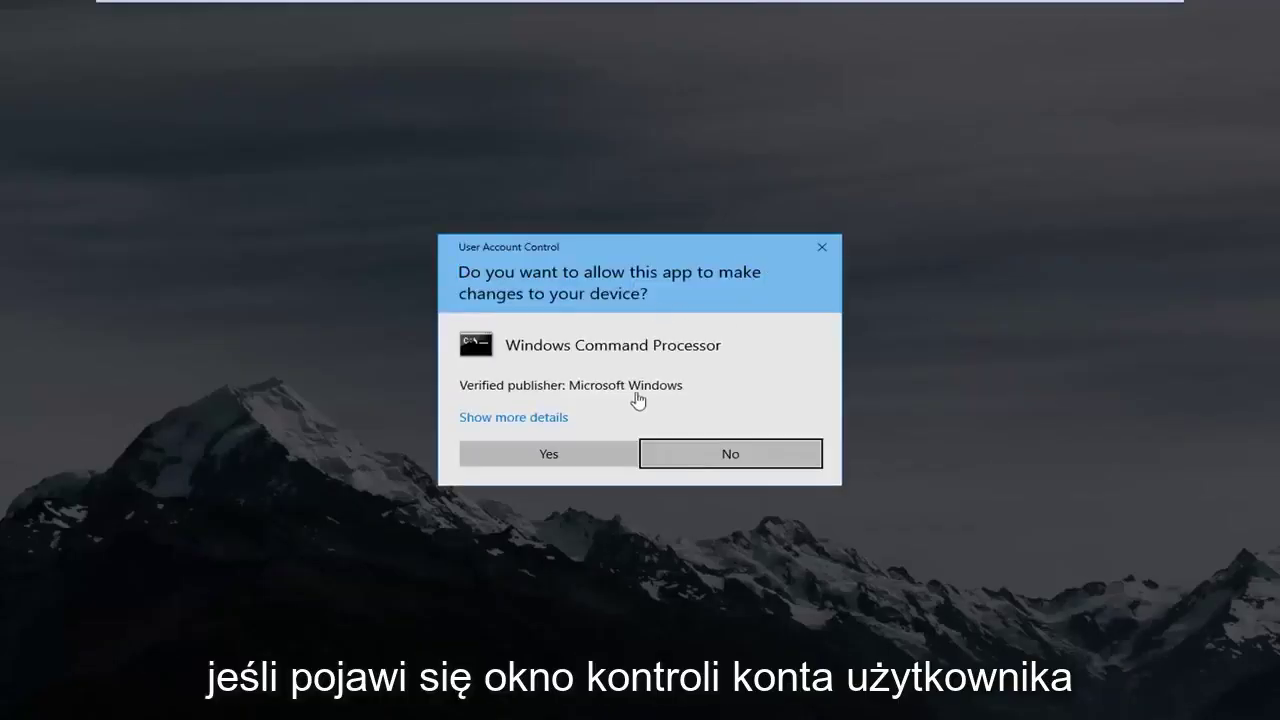
Approve the User Account Control prompt for Windows Command Processor.
{"action": "left_click", "coordinate": [540, 452]}
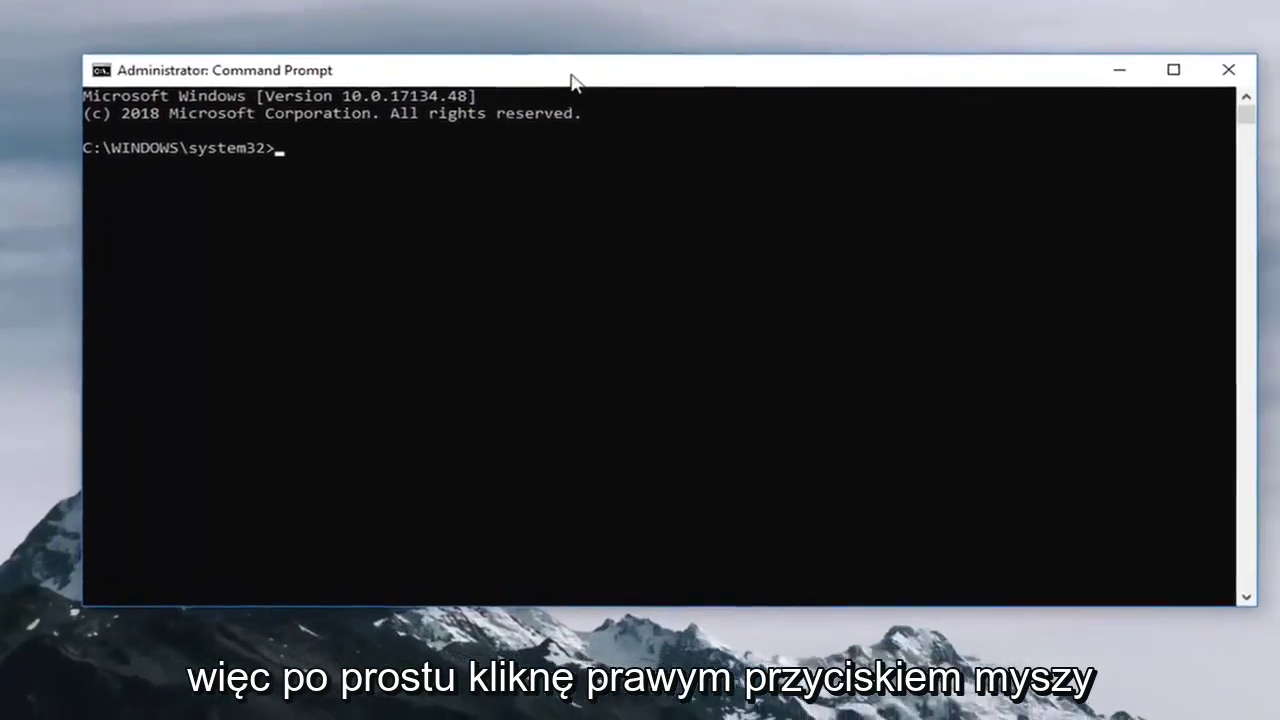
Paste and run 'net localgroup Administrators /add networkservice' in the admin Command Prompt.
{"action": "right_click", "coordinate": [635, 103]}
{"action": "mouse_move", "coordinate": [605, 233]}
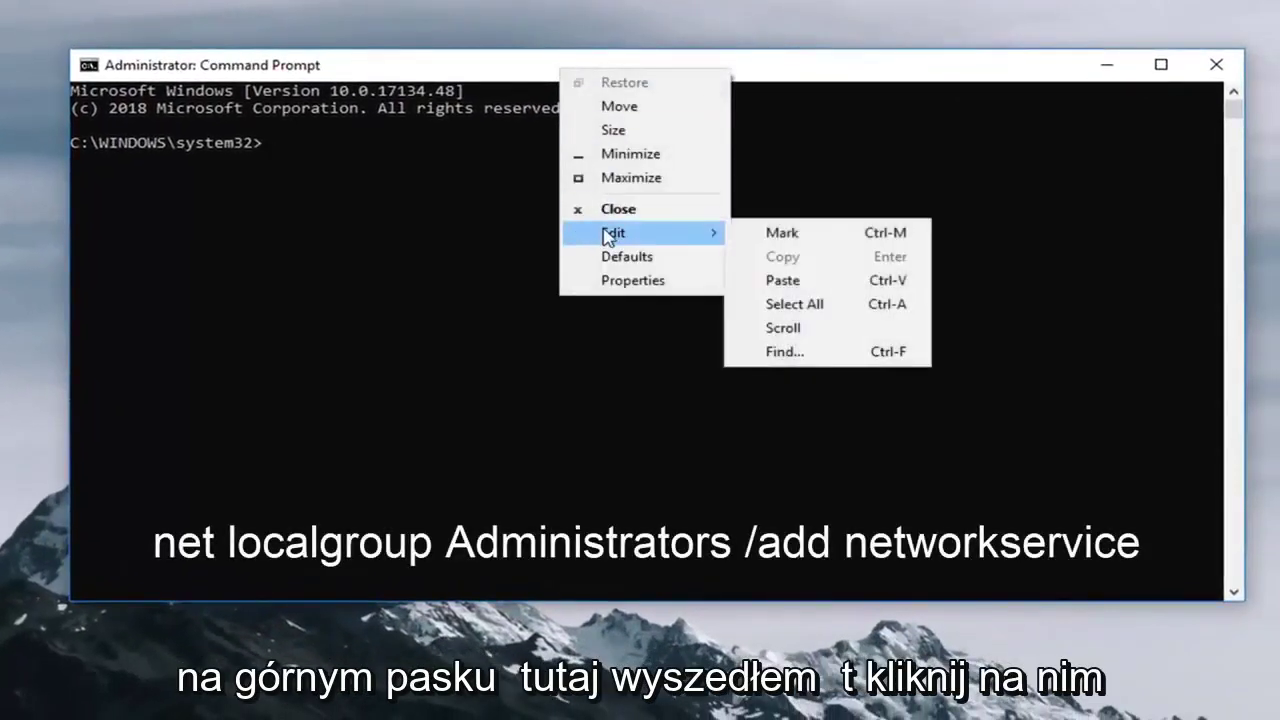
{"action": "left_click", "coordinate": [748, 290]}
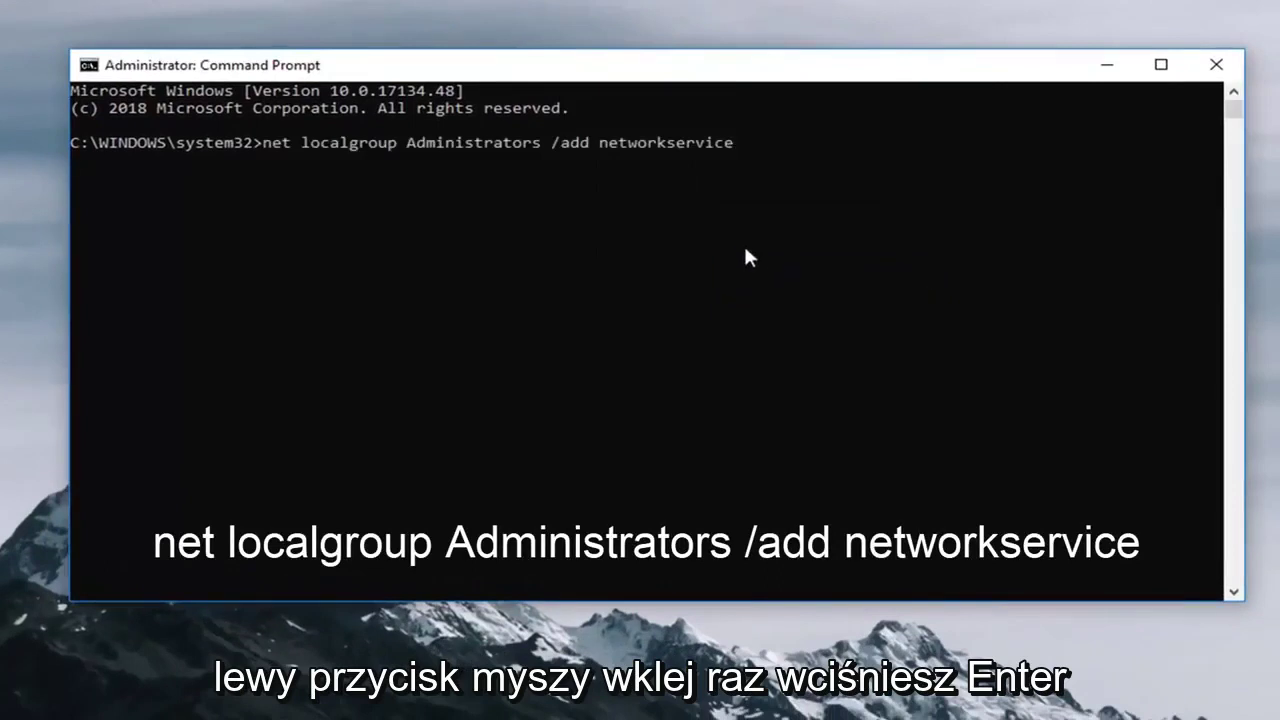
{"action": "key", "text": "Return"}
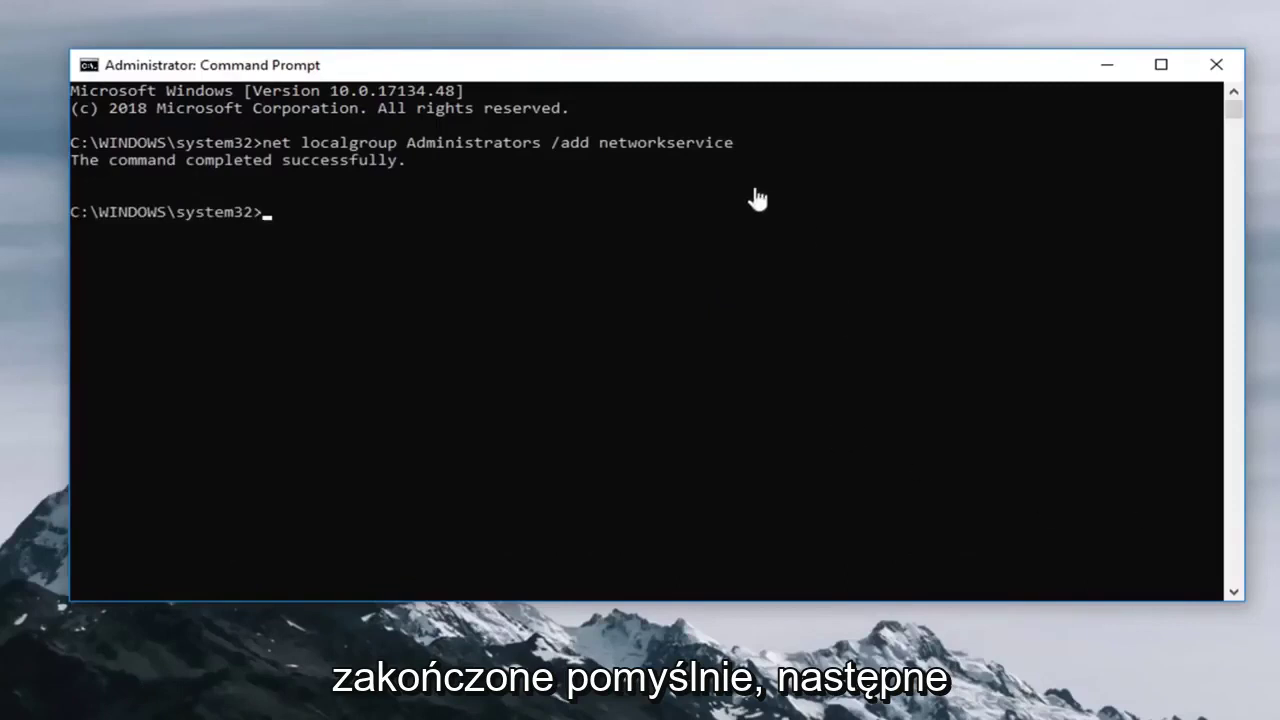
Paste and run 'net localgroup Administrators /add localservice' at the prompt.
{"action": "right_click", "coordinate": [578, 64]}
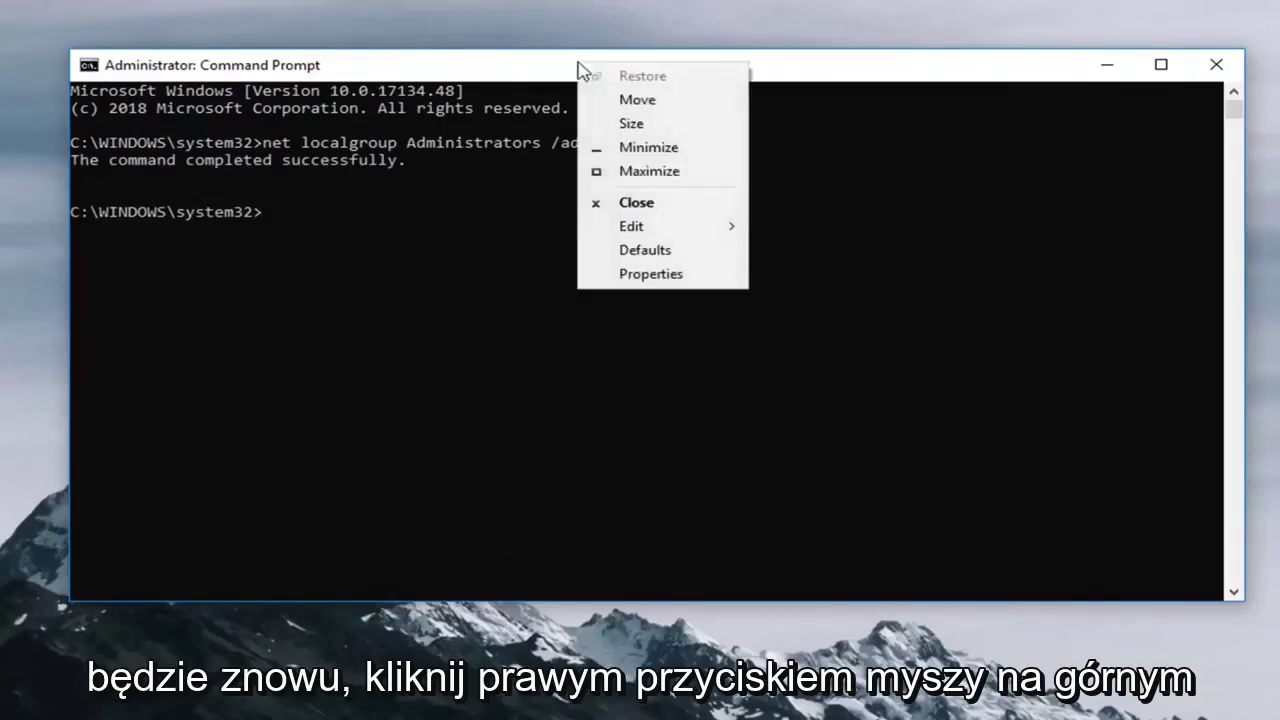
{"action": "left_click", "coordinate": [655, 237]}
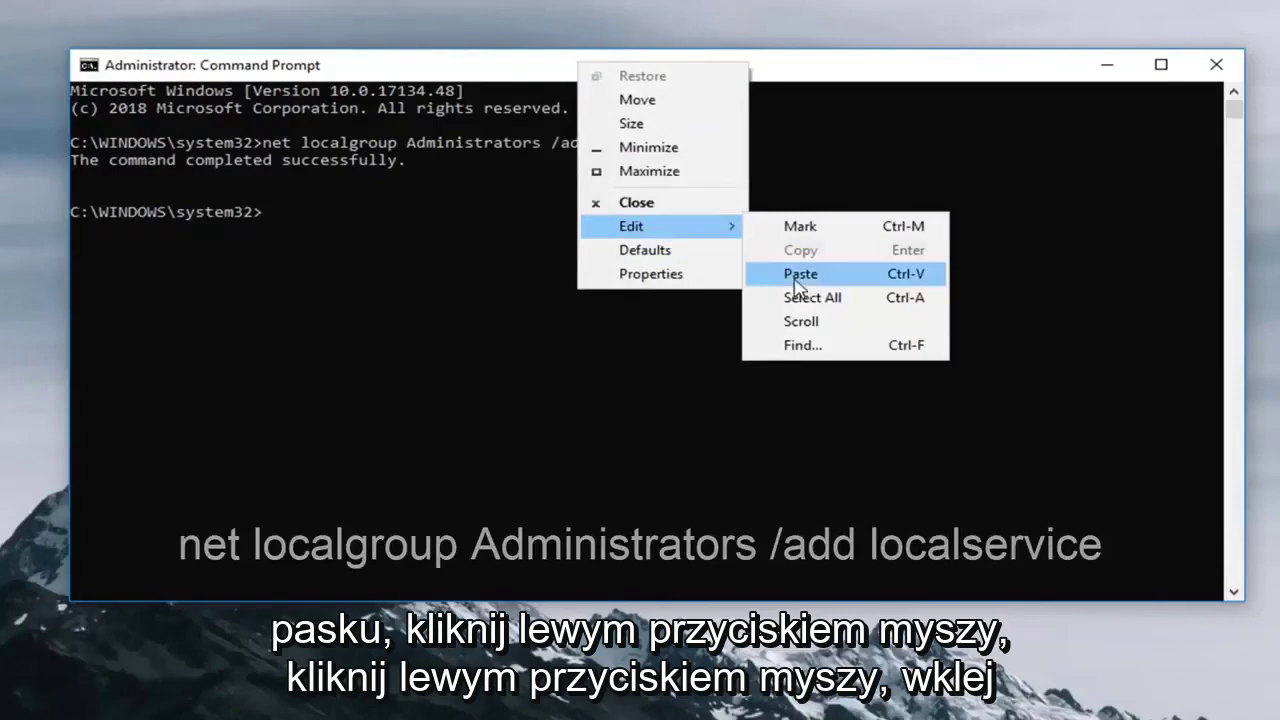
{"action": "left_click", "coordinate": [790, 273]}
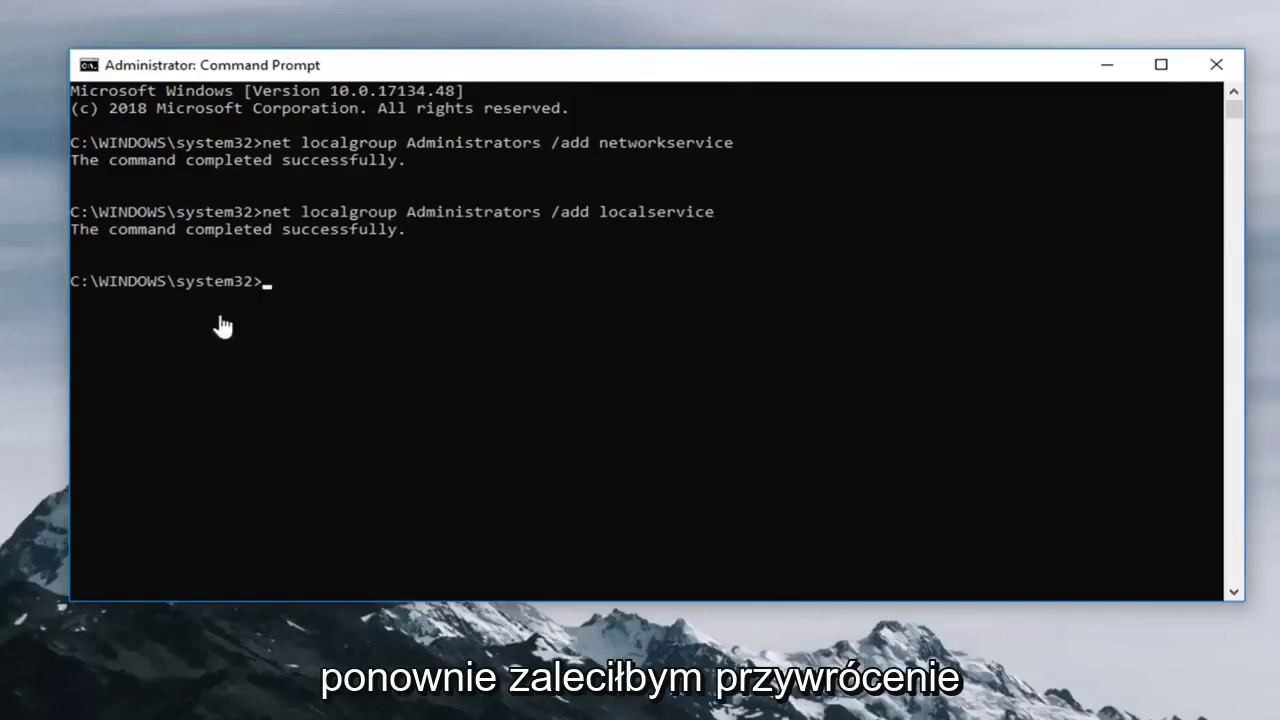
Close Command Prompt, open Update driver for High Definition Audio Device, then close Device Manager.
{"action": "left_click", "coordinate": [1217, 67]}
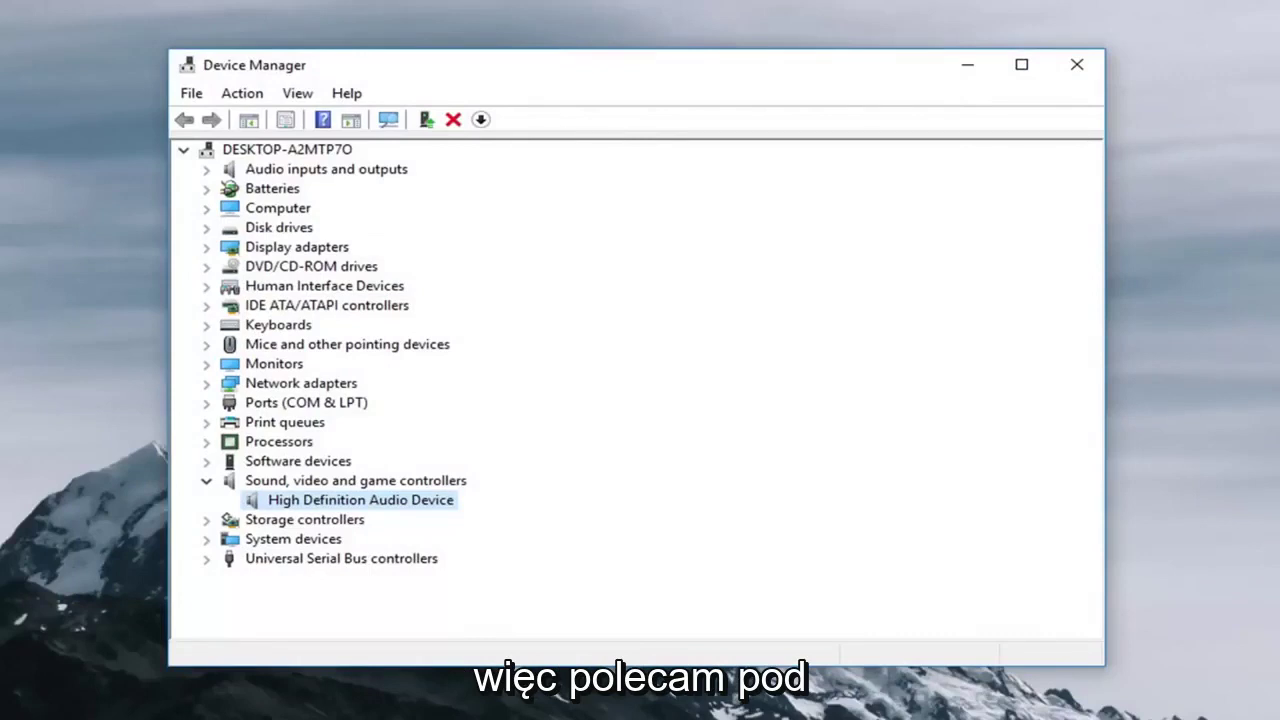
{"action": "right_click", "coordinate": [295, 507]}
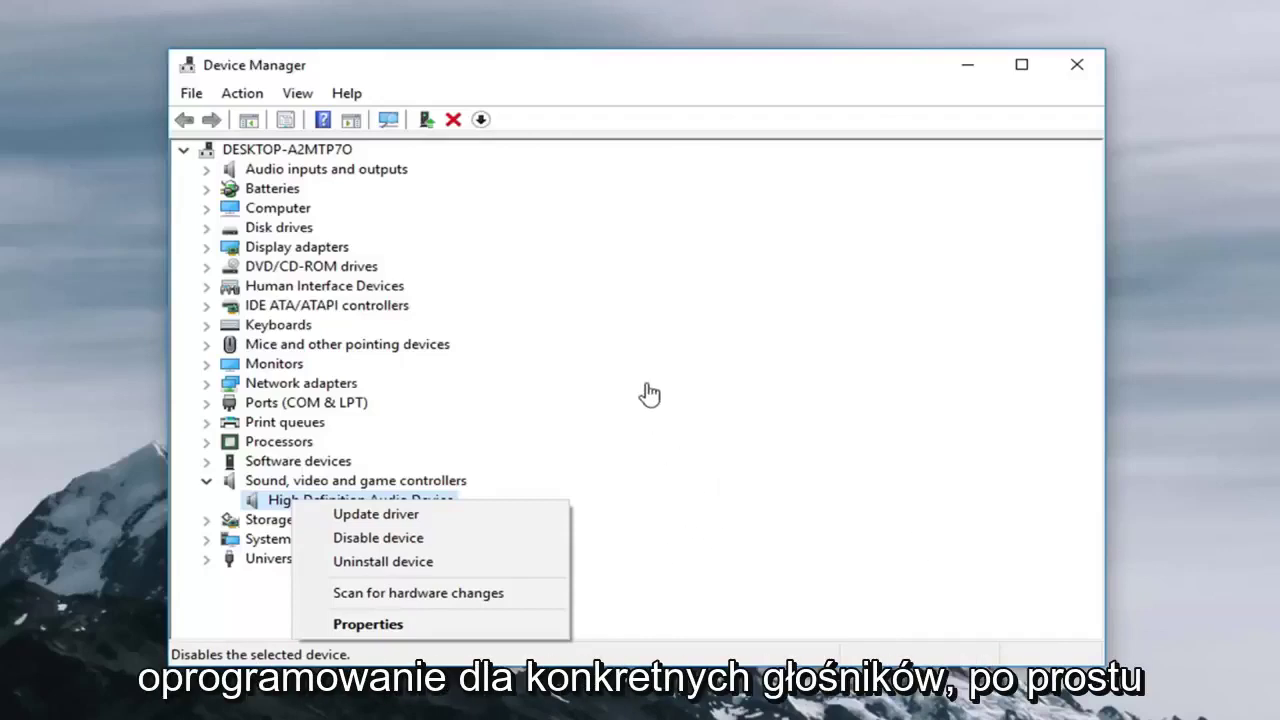
{"action": "left_click", "coordinate": [316, 521]}
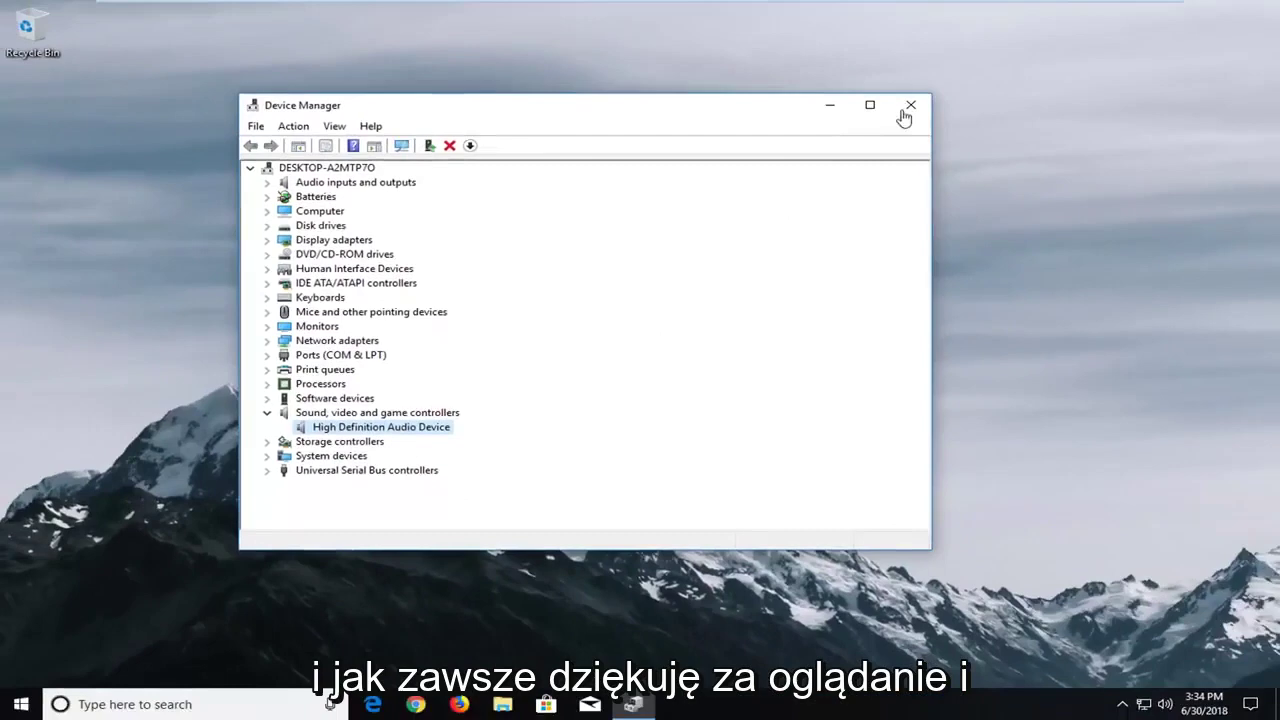
{"action": "left_click", "coordinate": [912, 106]}
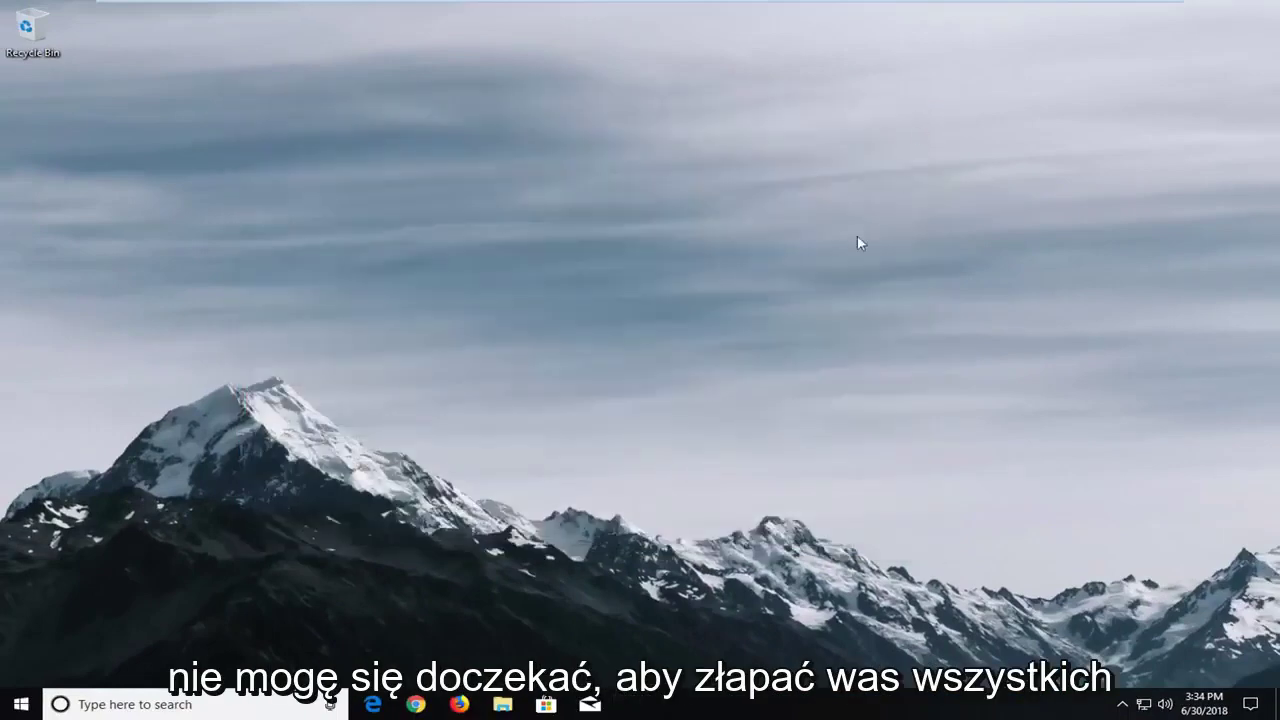